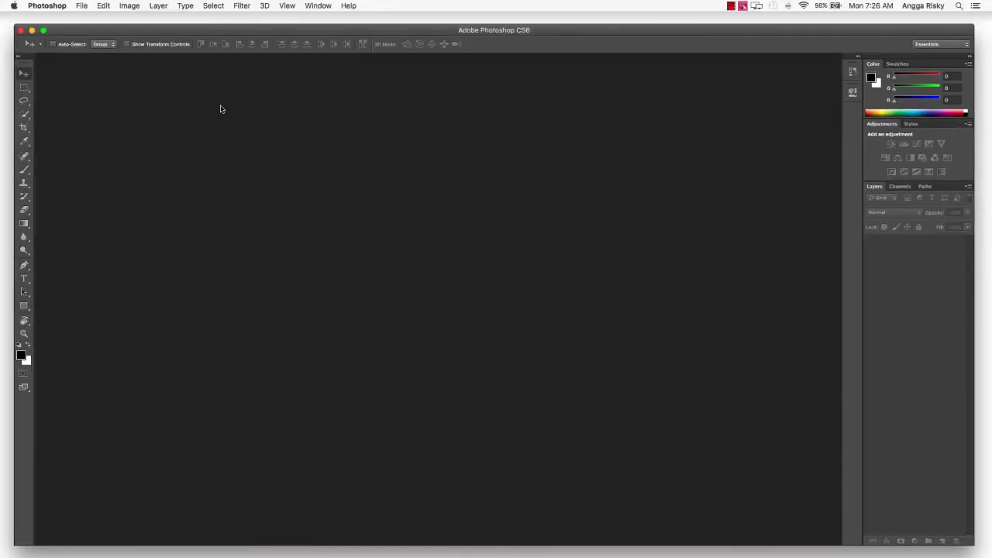
Step: Create a new 320 × 580 px document from the Mobile & Devices preset, with height set to 580
left_click(81, 5)
left_click(83, 20)
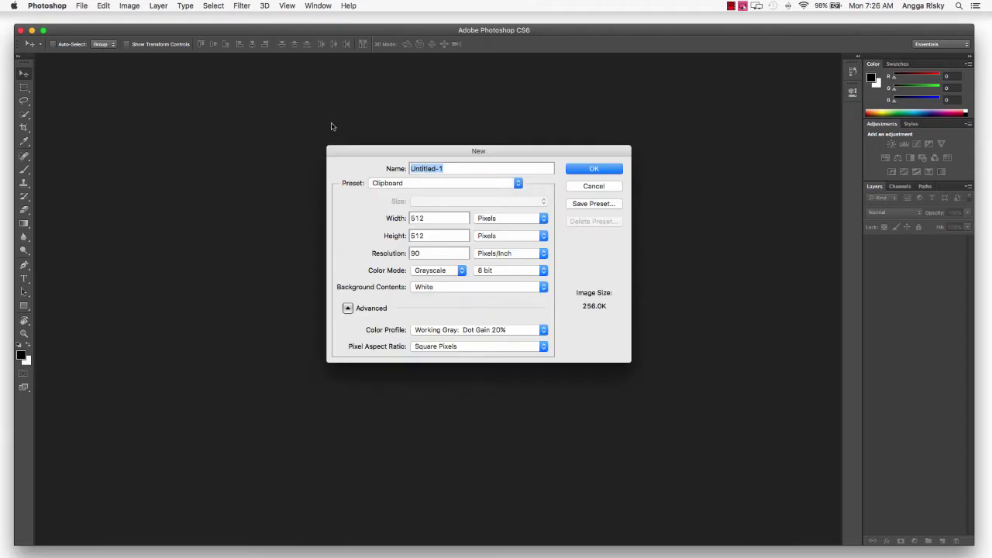
left_click(422, 218)
left_click(433, 186)
left_click(429, 252)
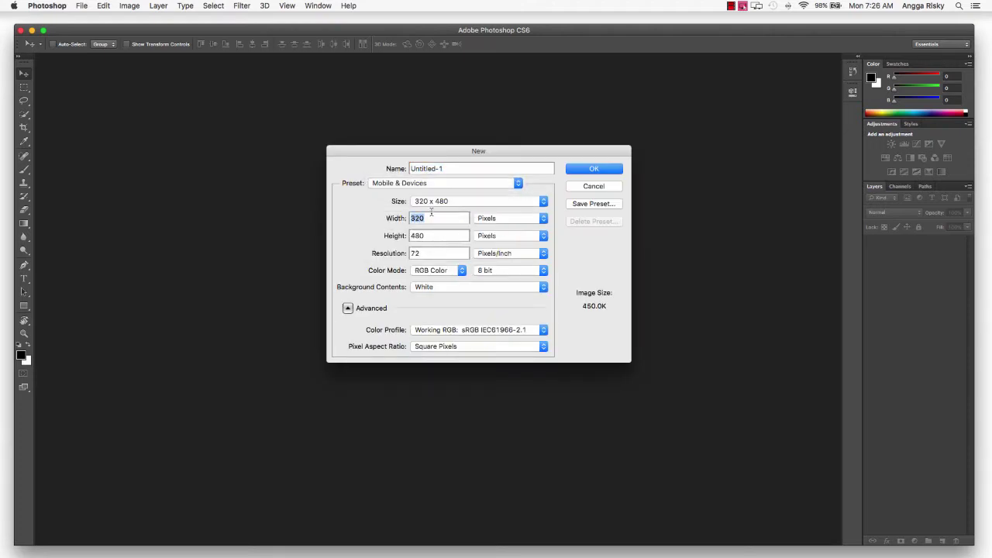
key("Tab")
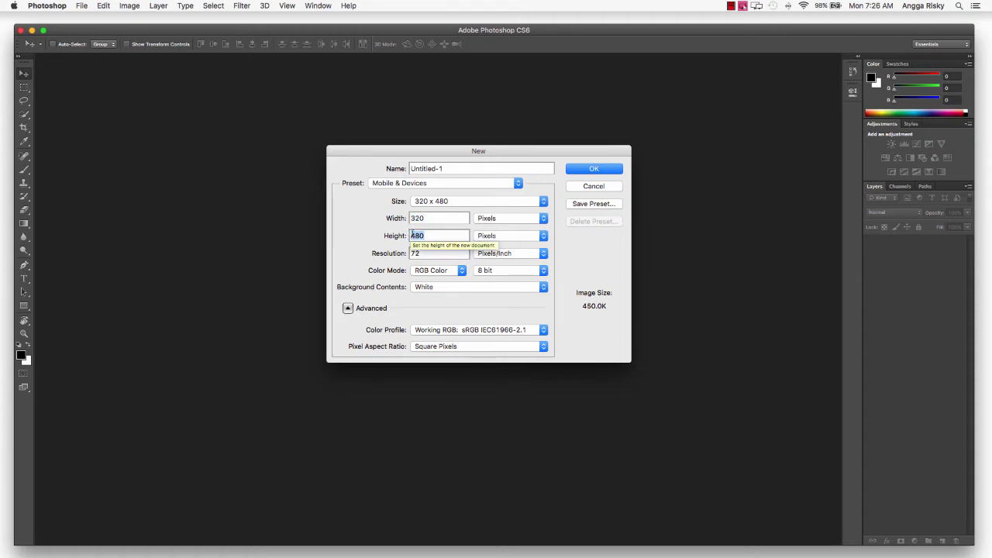
type("58")
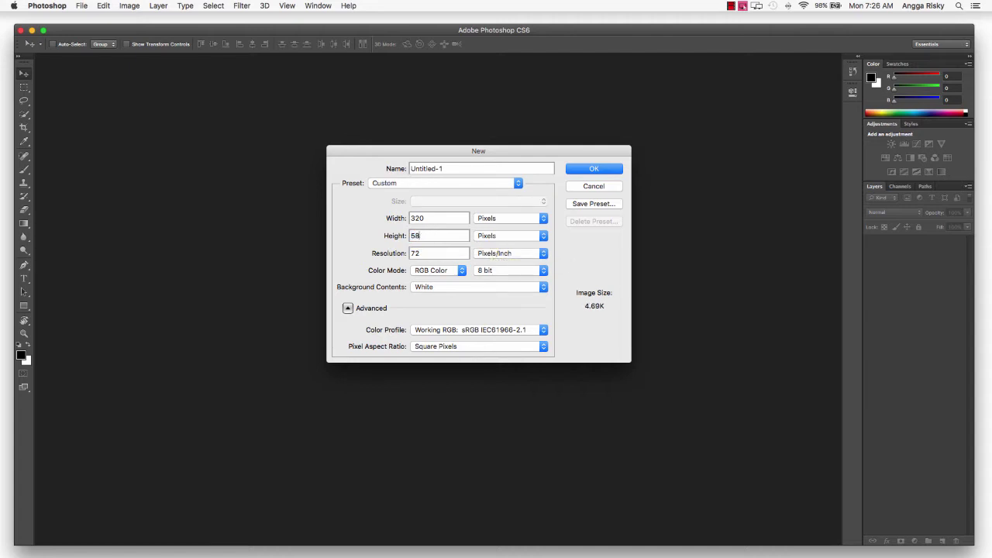
type("0")
left_click(583, 169)
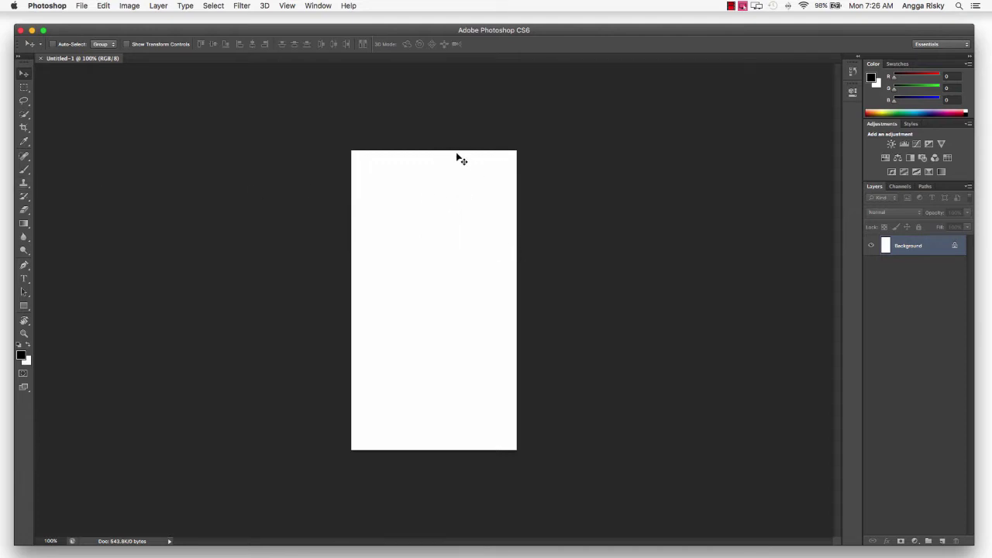
Step: Draw a black rectangle shape over the canvas, leaving a white strip along the bottom
left_click(25, 306)
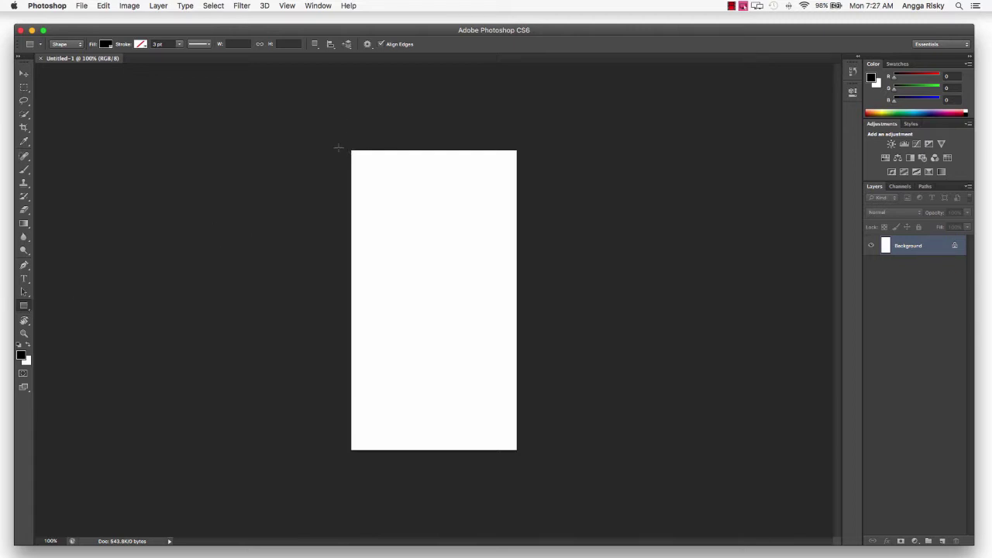
left_click_drag(347, 146, 521, 422)
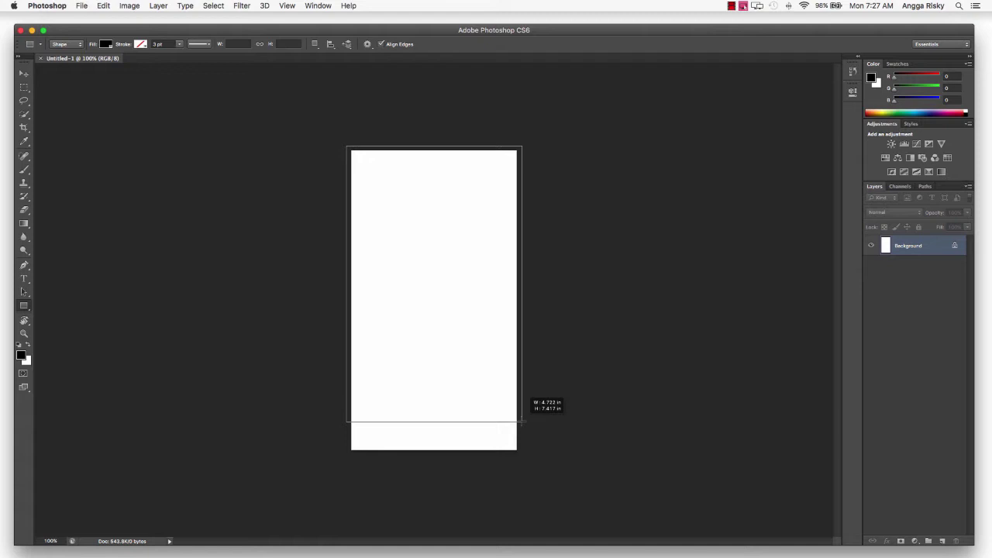
left_click_drag(522, 423, 521, 423)
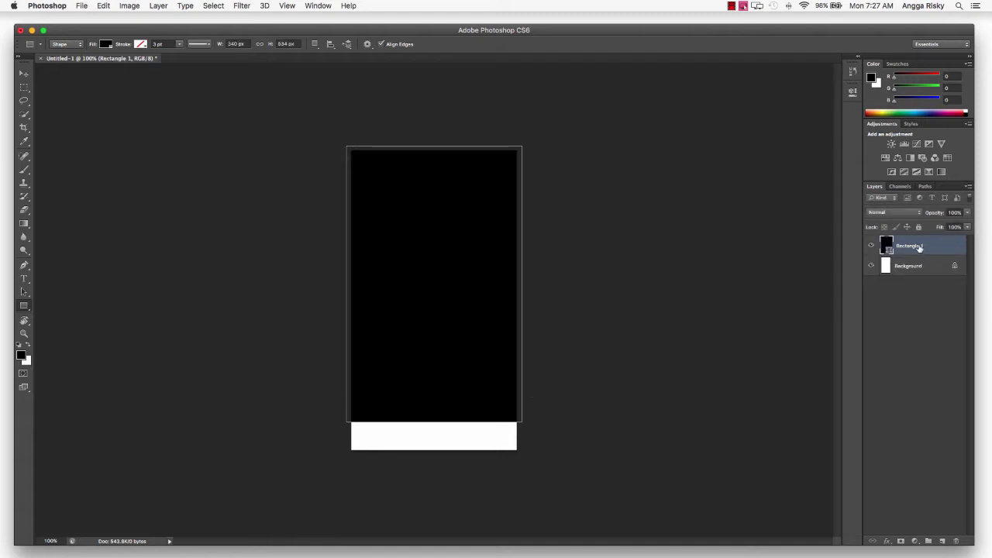
Step: Rename the Rectangle 1 layer to 'masking'
double_click(919, 246)
type("Phsking")
key("Return")
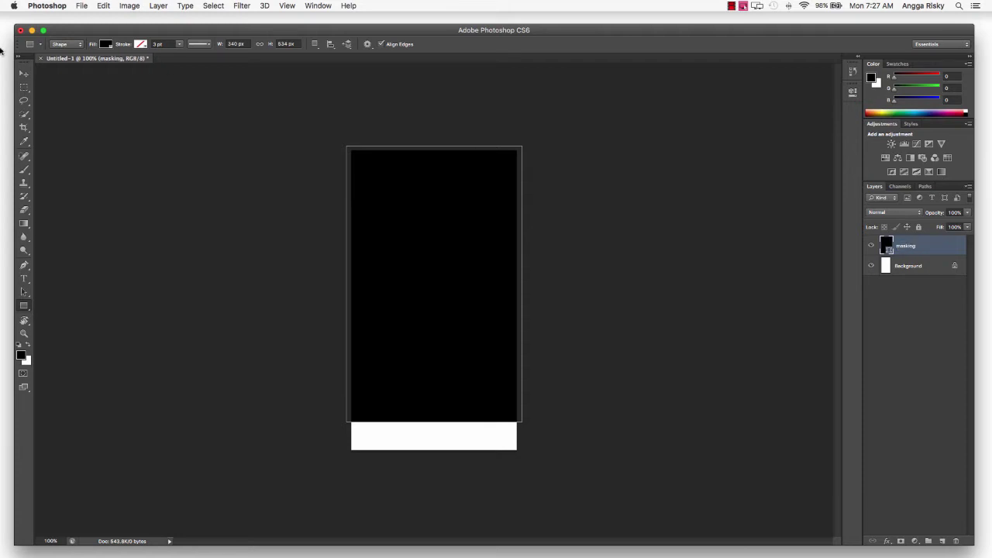
left_click(24, 73)
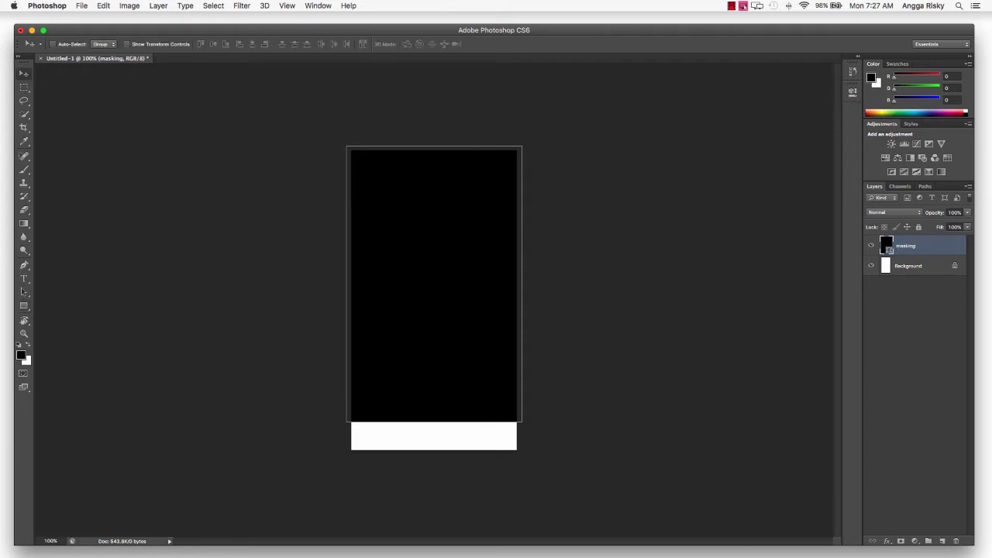
Step: From the Photoshop UI Design Asset folder in Finder, open photo-1.jpg with Adobe Photoshop CS6
left_click(3, 380)
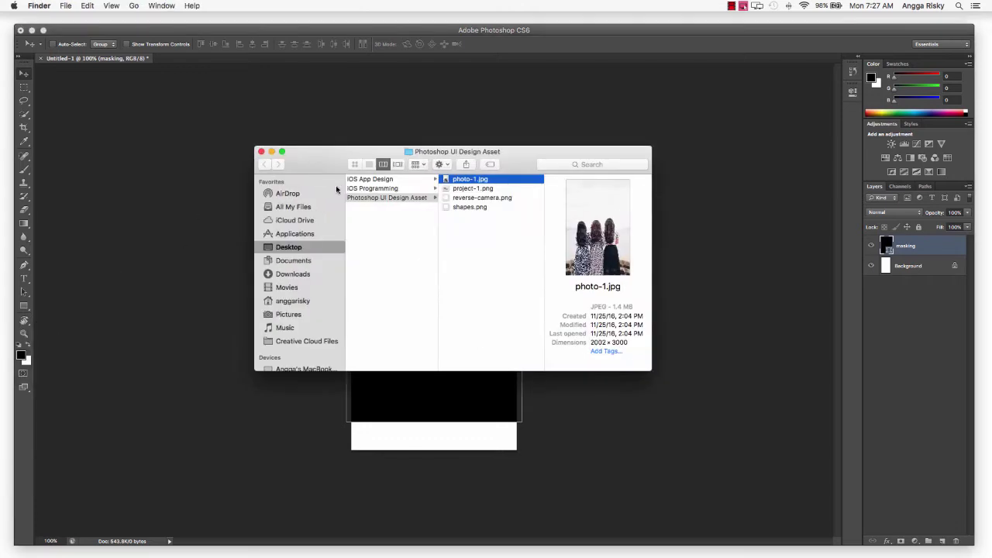
left_click_drag(509, 163, 778, 120)
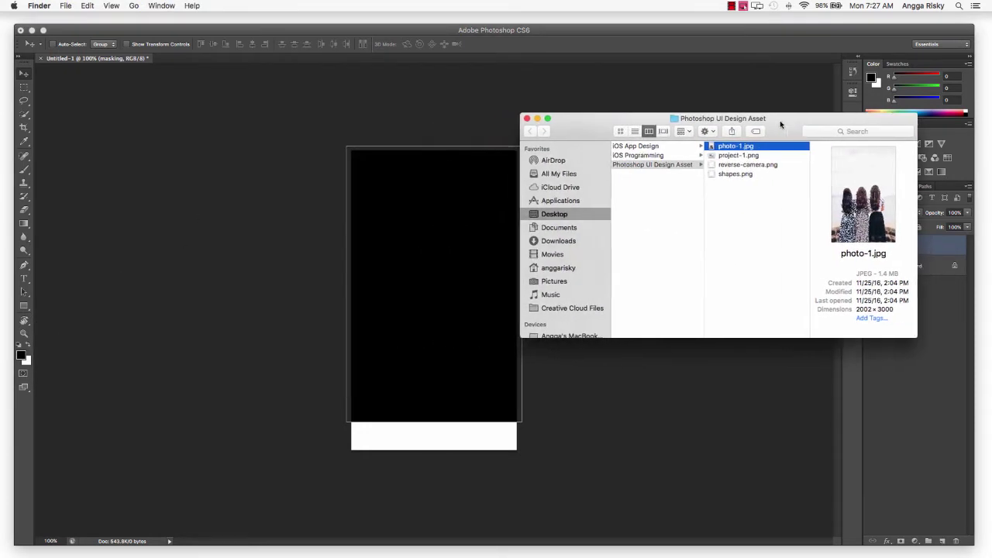
right_click(749, 147)
mouse_move(765, 161)
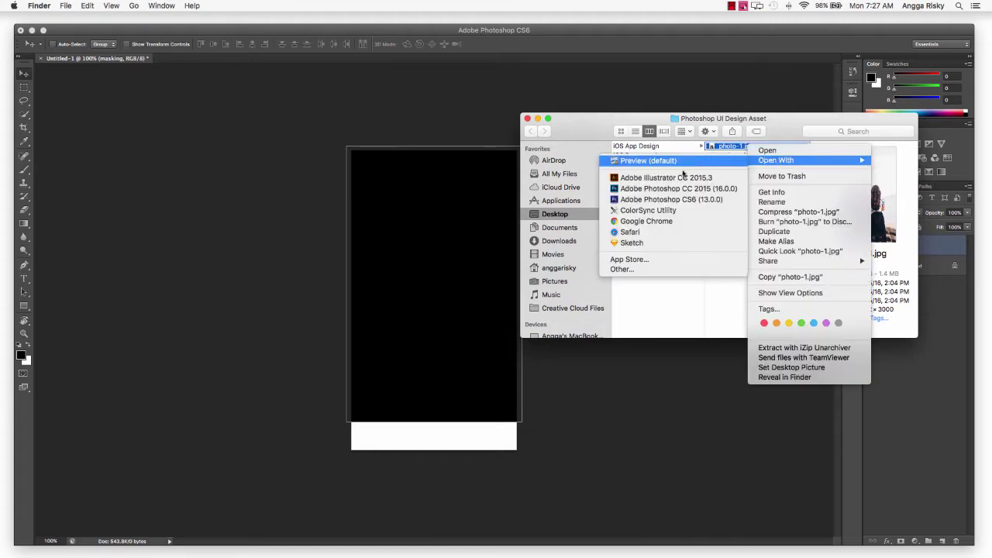
left_click(670, 200)
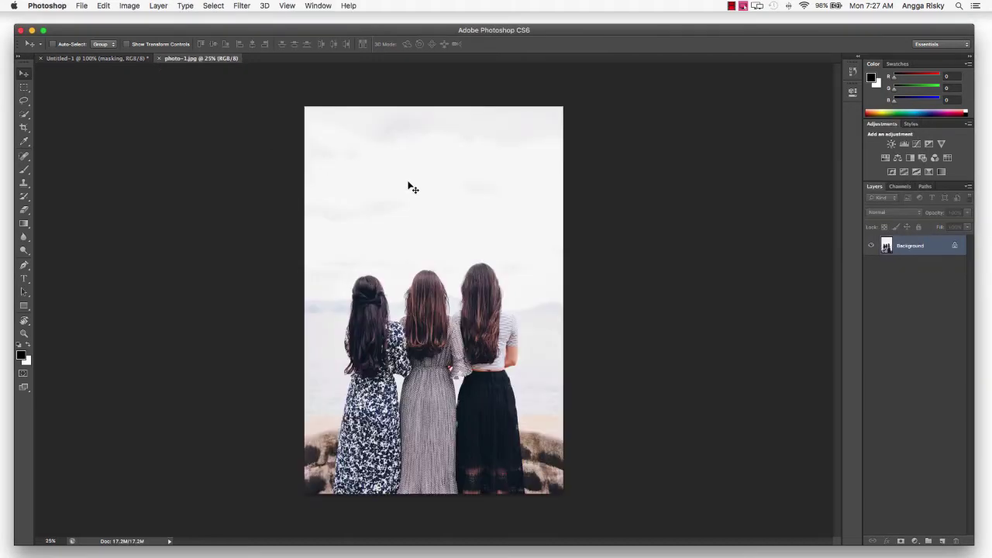
Step: Drag the photo into Untitled-1 as Layer 1 and clip it to the masking shape
left_click_drag(201, 58, 389, 203)
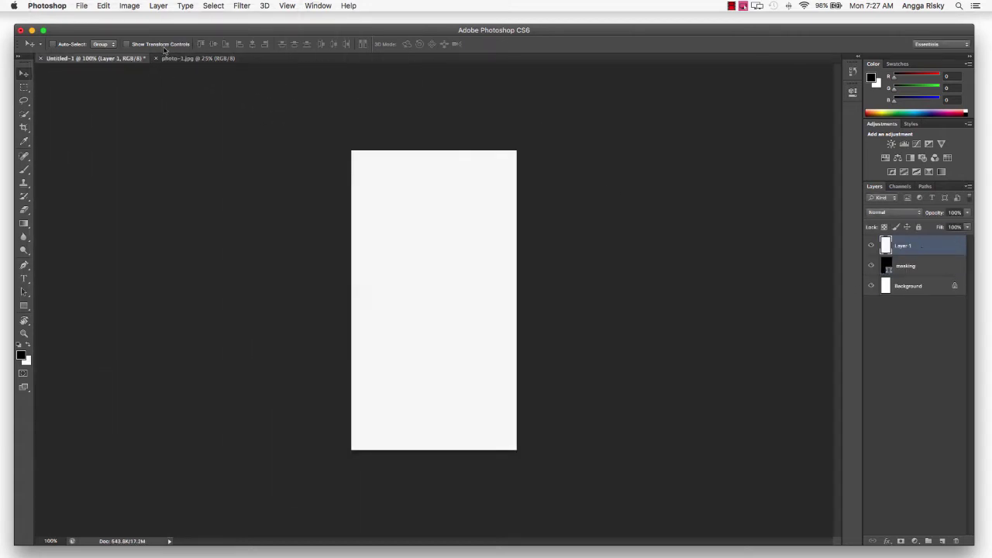
left_click(910, 266, "shift")
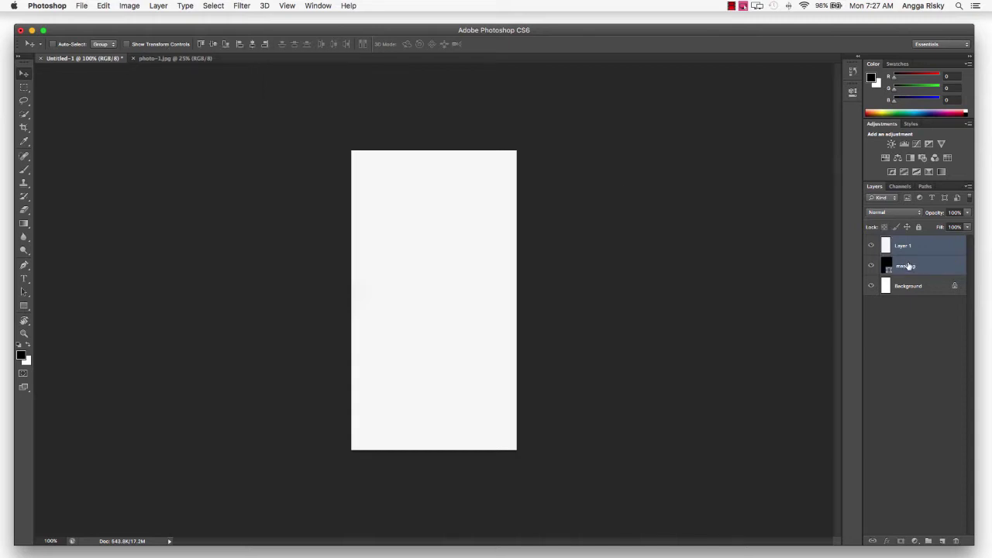
left_click(915, 245)
right_click(924, 248)
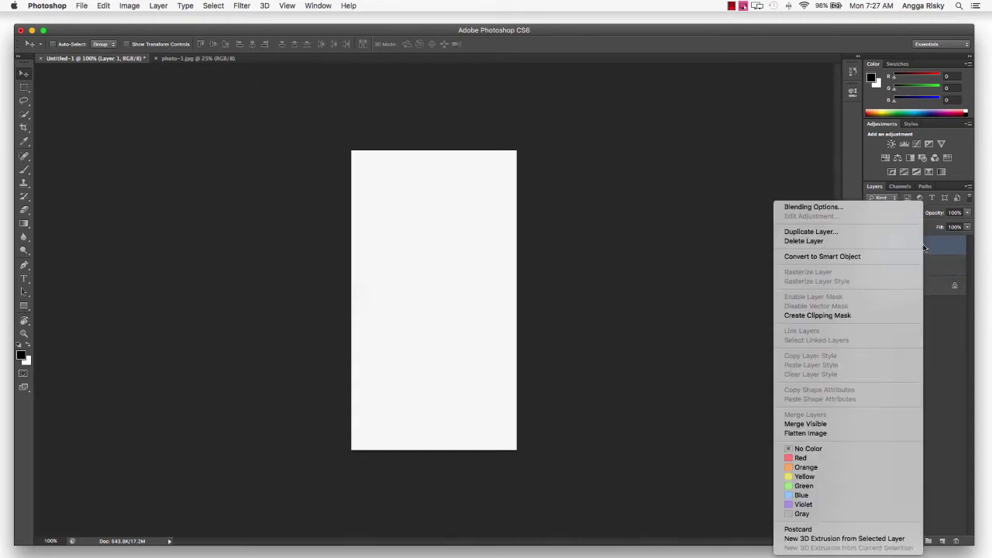
left_click(833, 316)
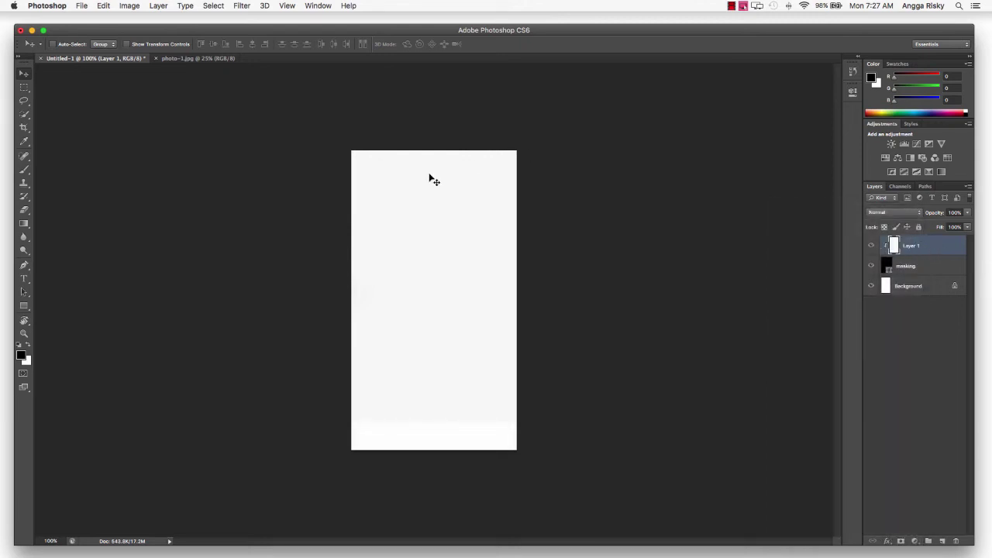
key("super+minus")
key("super+minus")
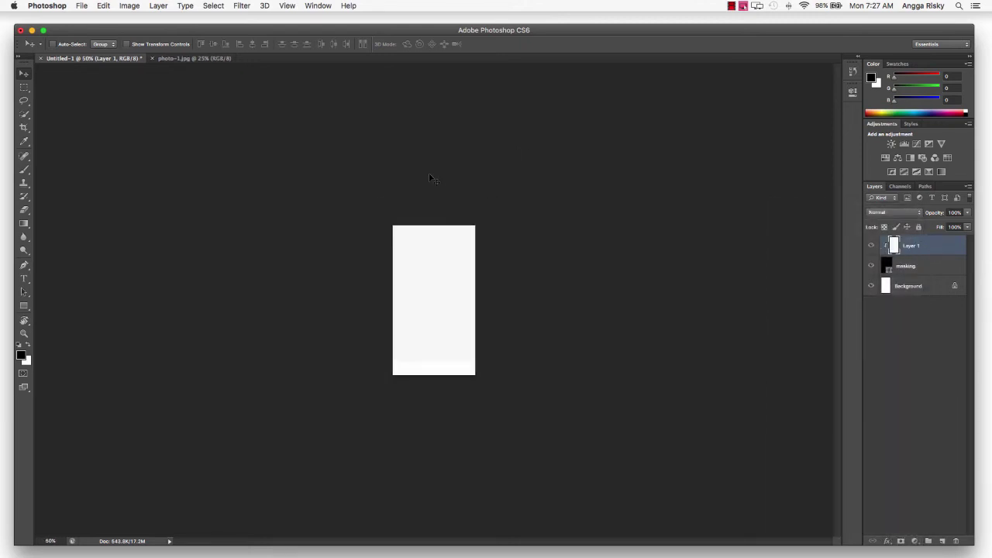
Step: Scale the photo down with transform handles so it fits the masking rectangle
left_click(176, 45)
key("super+minus")
key("super+minus")
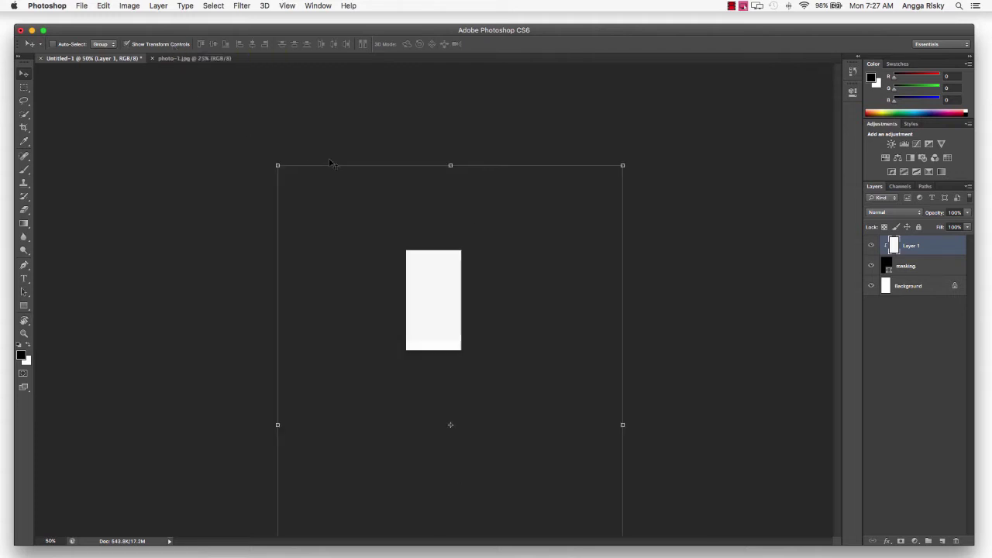
key("super+minus")
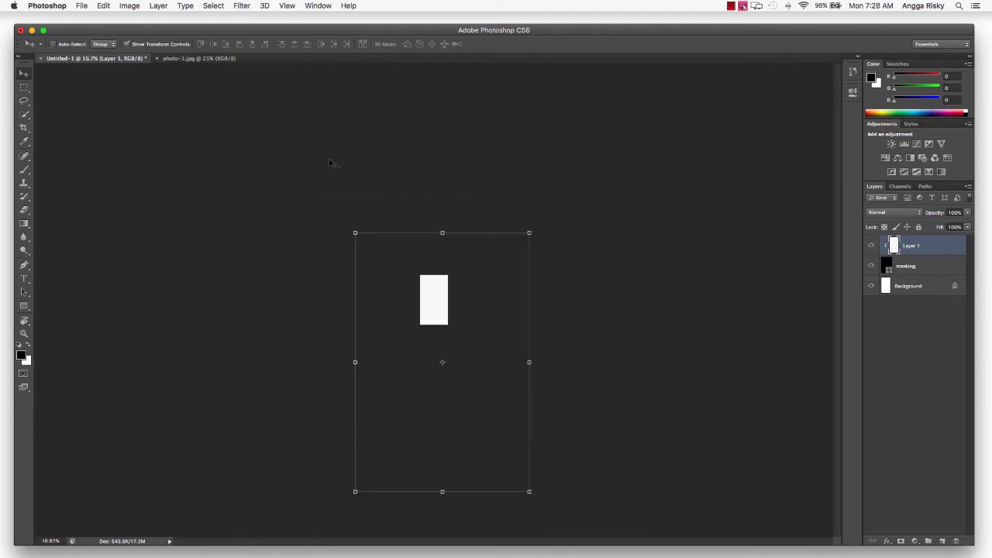
left_click_drag(355, 490, 421, 411)
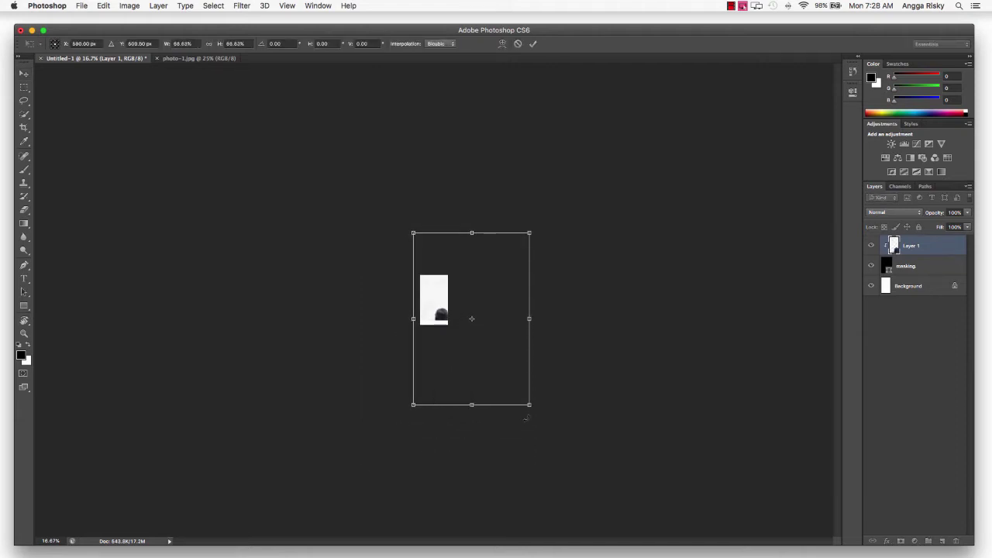
left_click_drag(529, 405, 448, 338)
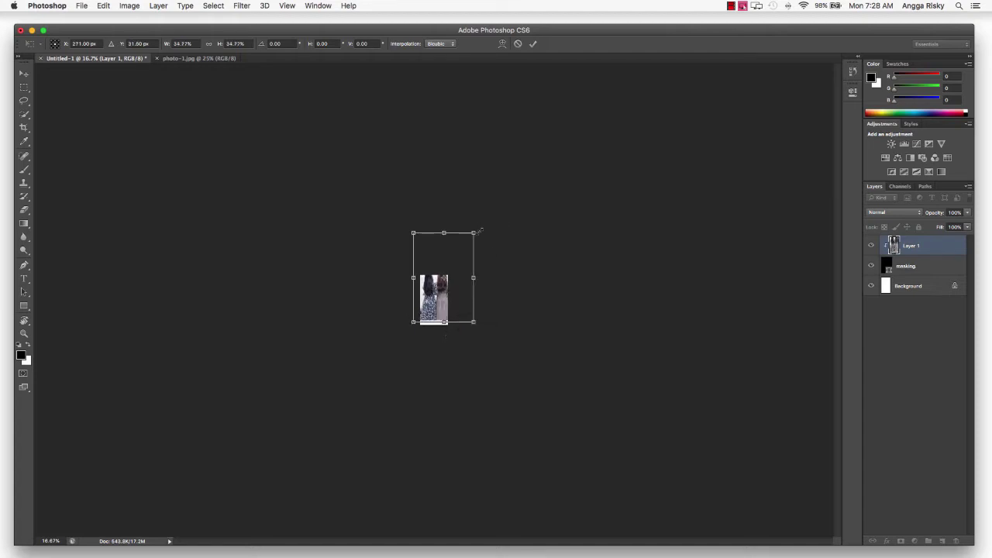
left_click_drag(479, 230, 457, 263)
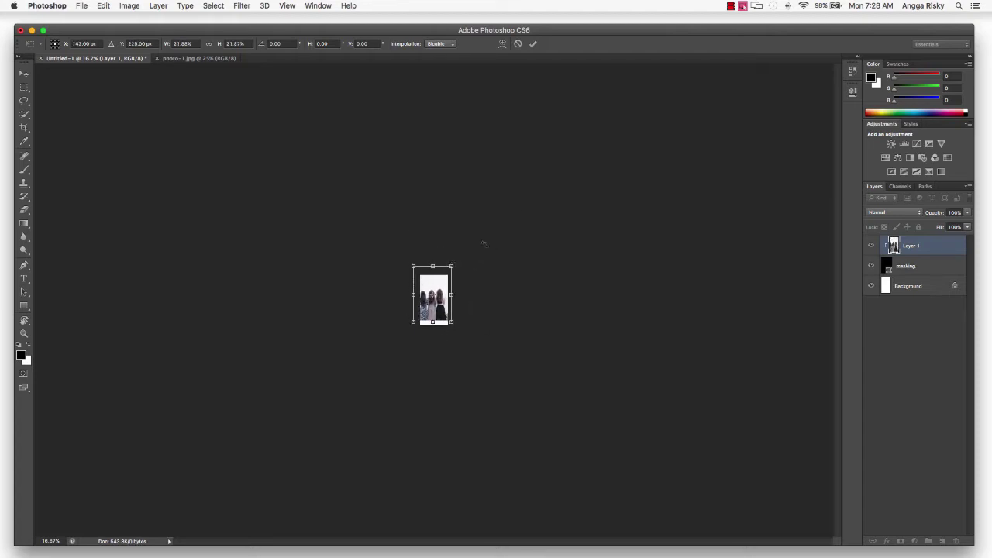
key("super+plus")
key("super+plus")
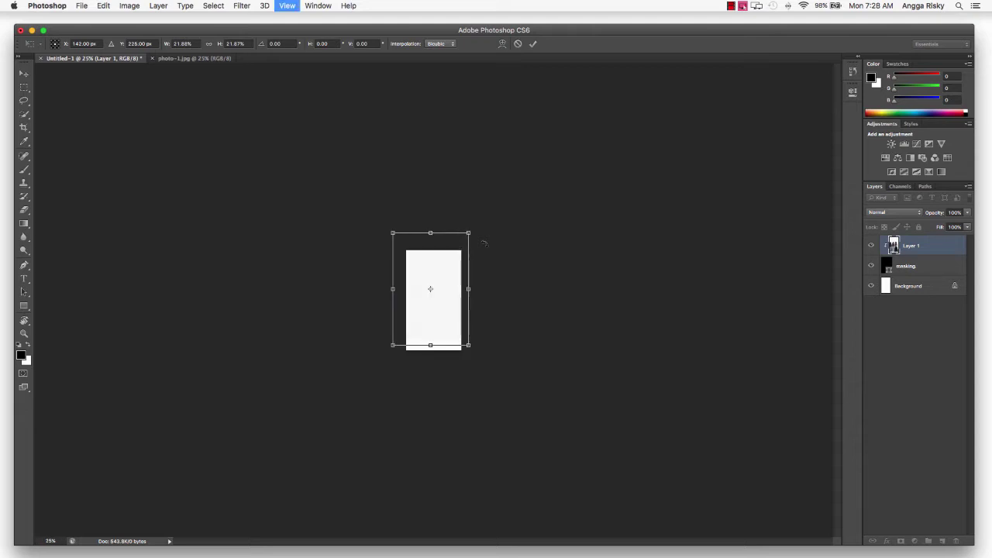
key("super+plus")
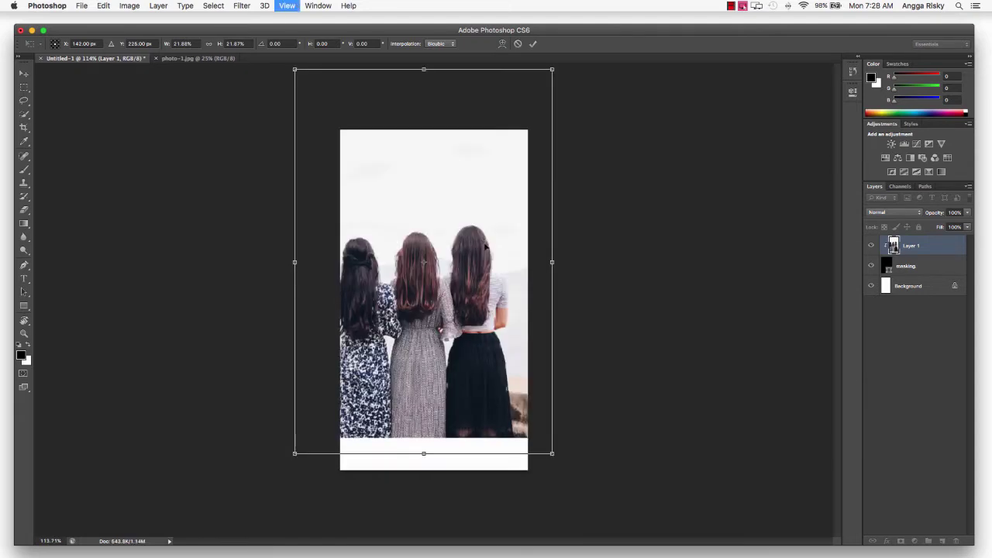
key("super+minus")
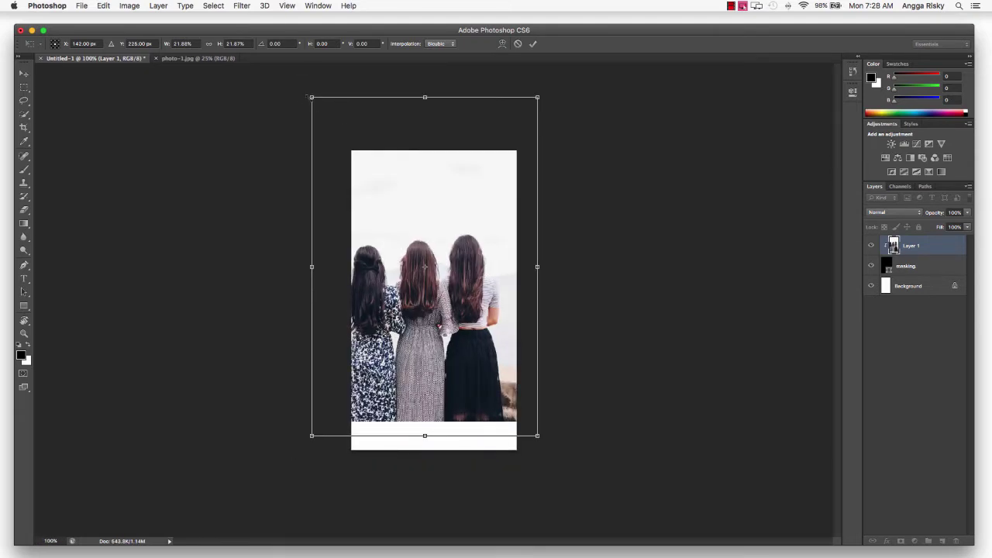
left_click_drag(311, 98, 337, 134)
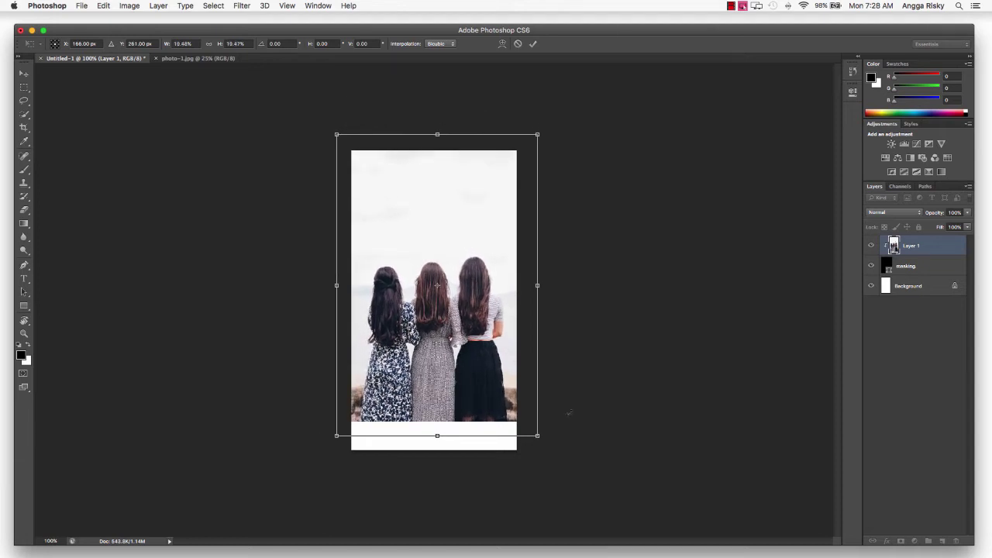
left_click_drag(538, 436, 529, 425)
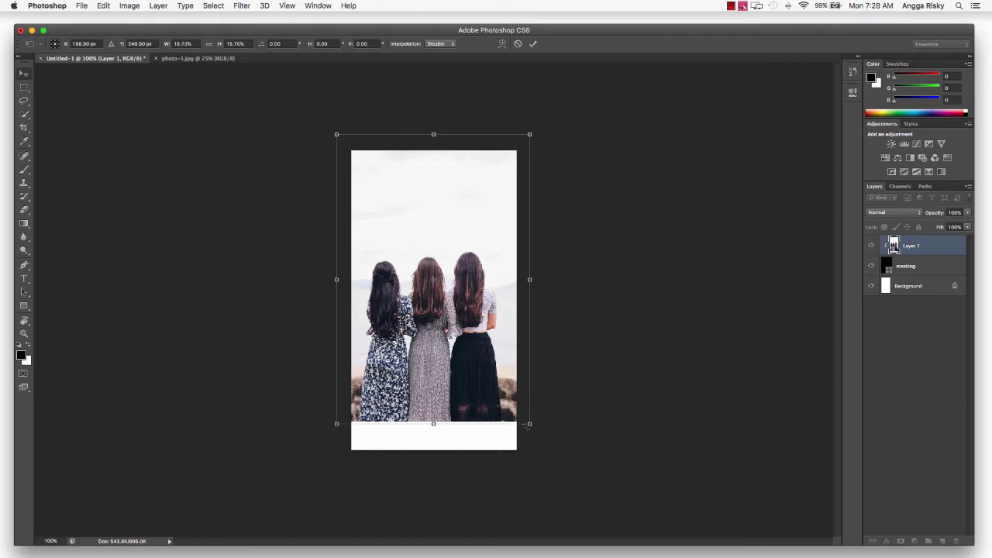
key("Return")
Step: Select the masking layer on its own and switch over to Finder
left_click(135, 44)
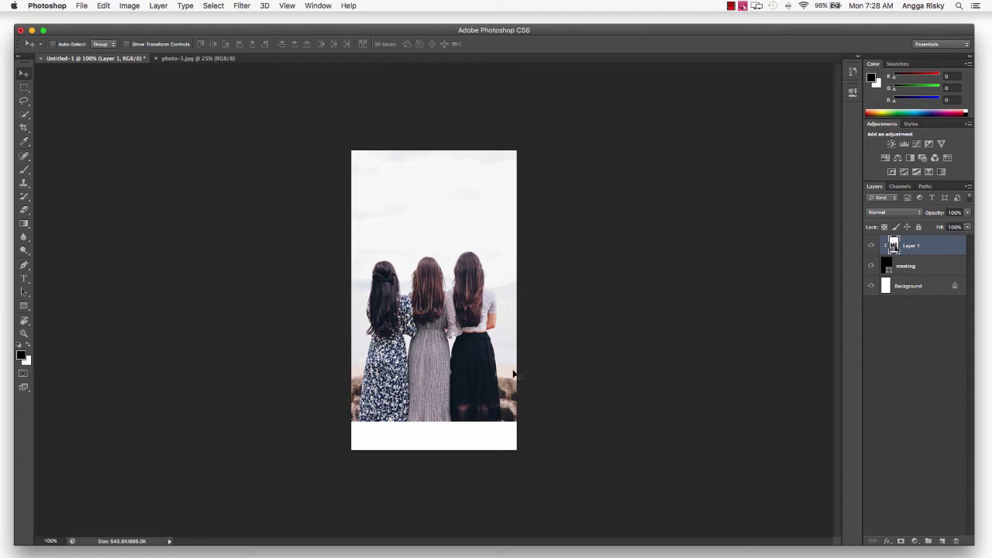
left_click(924, 269, "shift")
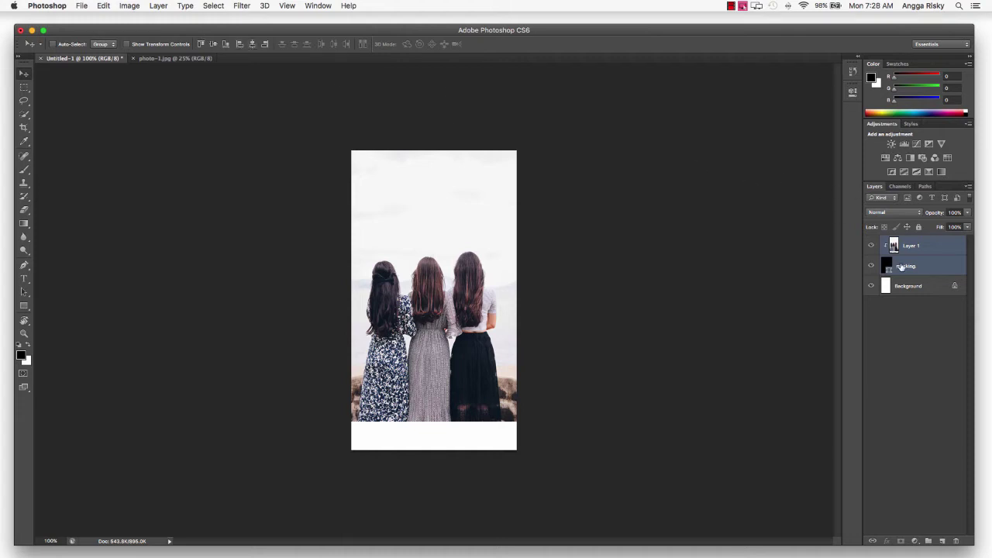
left_click(597, 200)
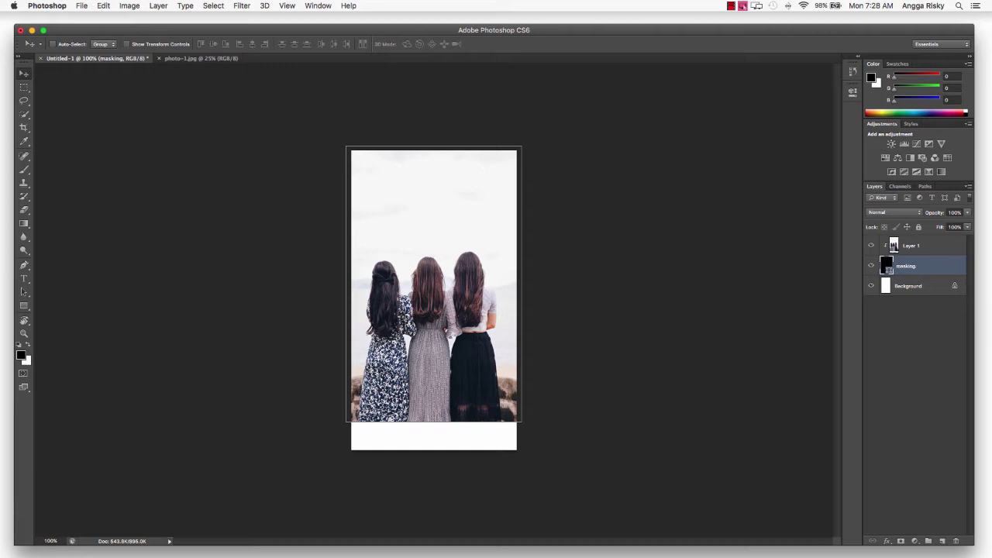
key("super+Tab")
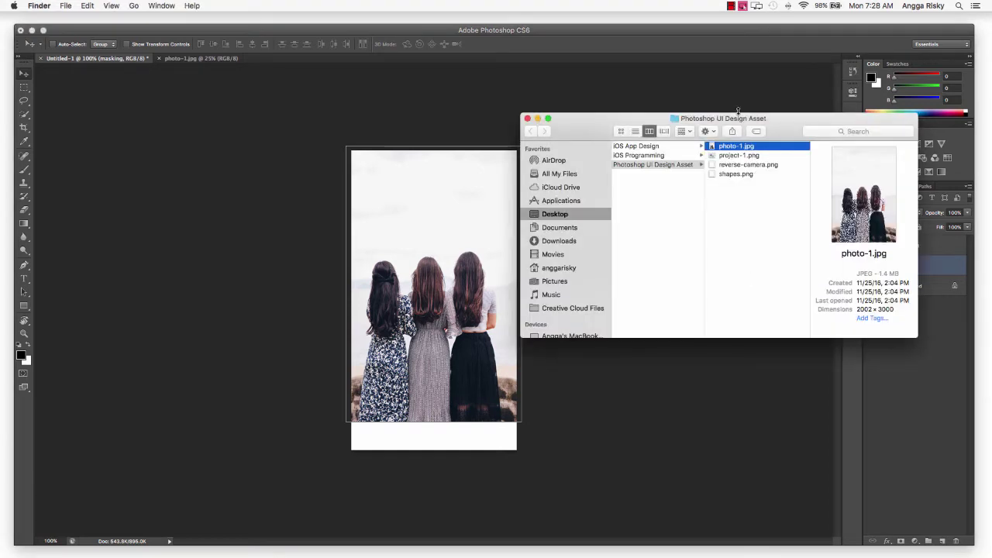
Step: Open reverse-camera.png and shapes.png together in Photoshop CS6 from Finder
left_click_drag(779, 122, 820, 96)
left_click(801, 138)
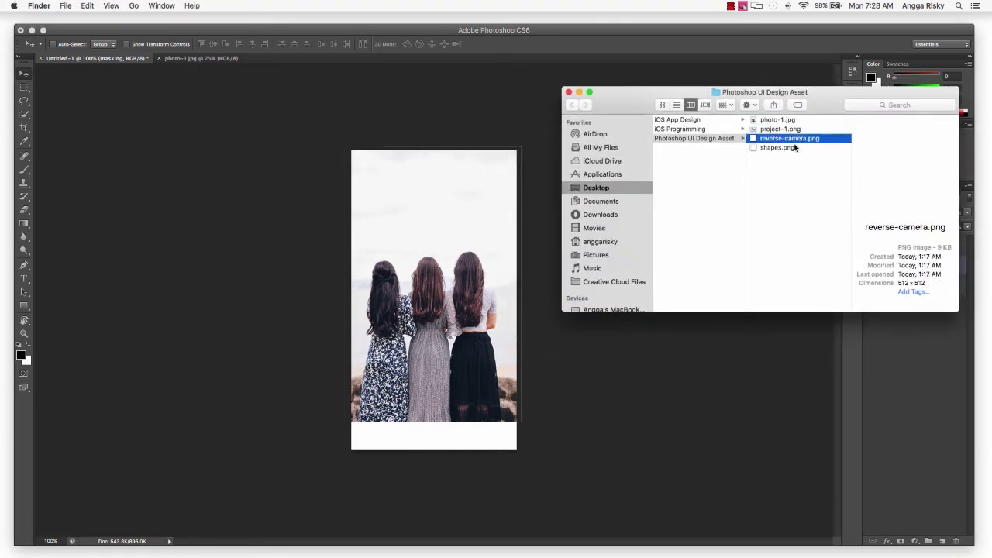
left_click(794, 147, "shift")
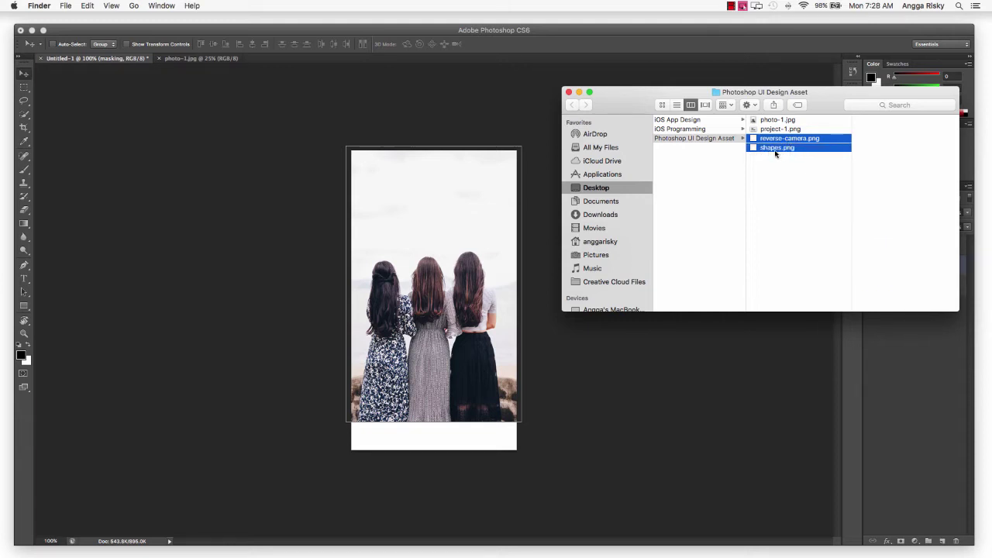
right_click(808, 148)
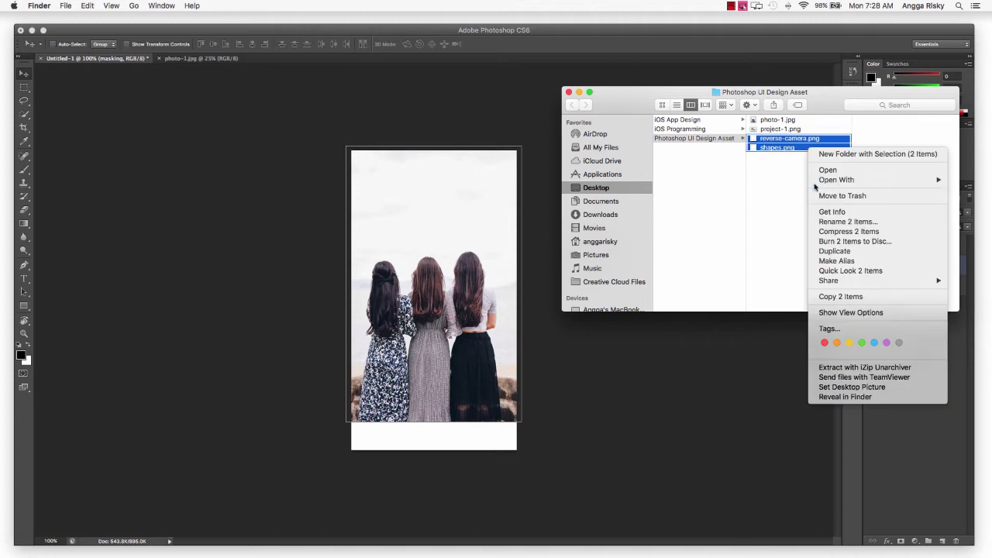
mouse_move(832, 182)
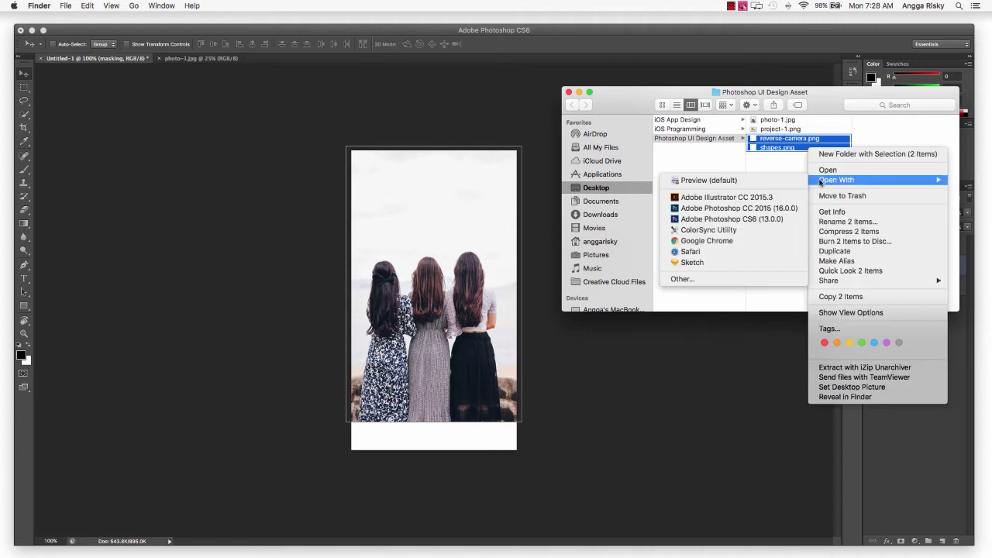
left_click(742, 218)
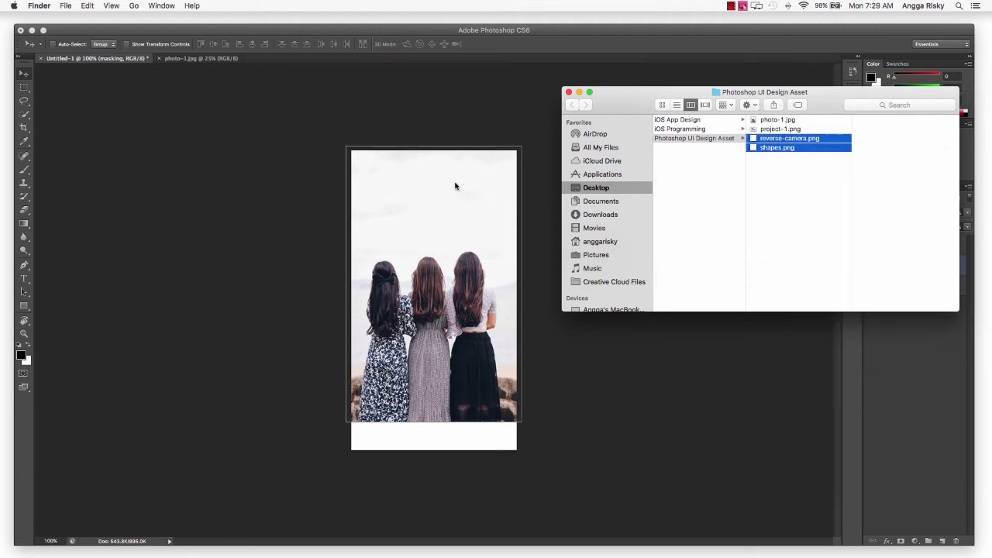
Step: Copy both icon files into Untitled-1, close them, and stack Layers 2 and 3 above the photo
left_click(158, 59)
left_click(178, 58)
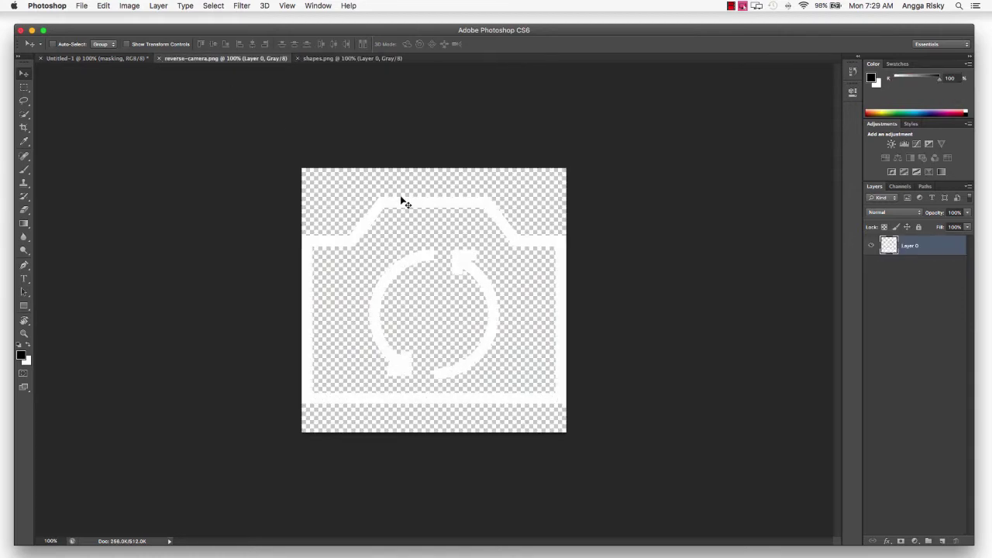
left_click_drag(362, 180, 425, 272)
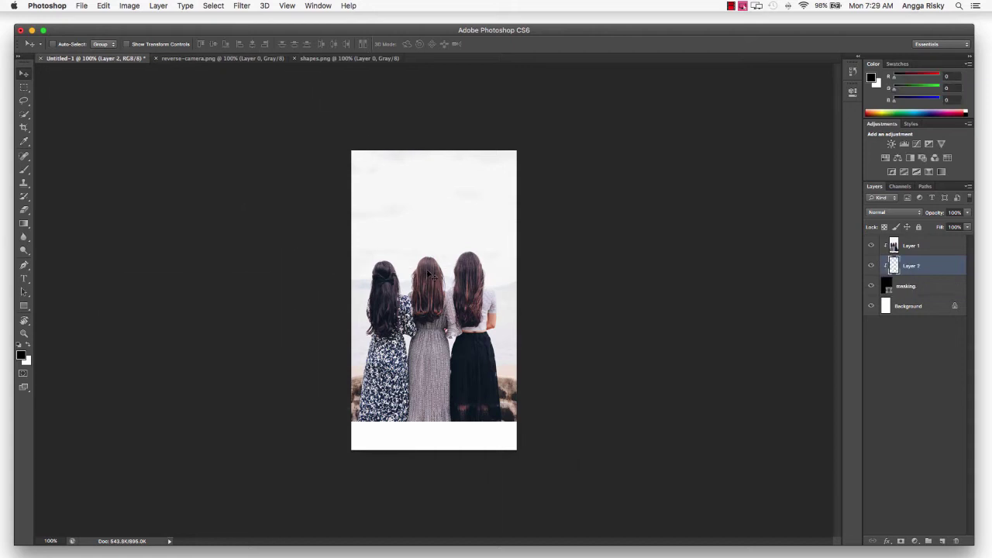
left_click(155, 59)
left_click(201, 59)
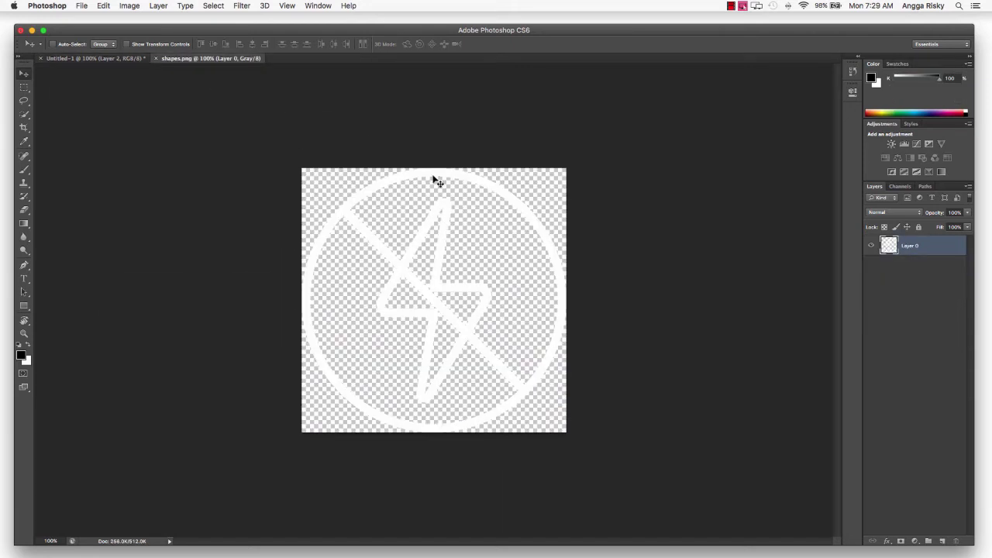
left_click_drag(434, 181, 448, 230)
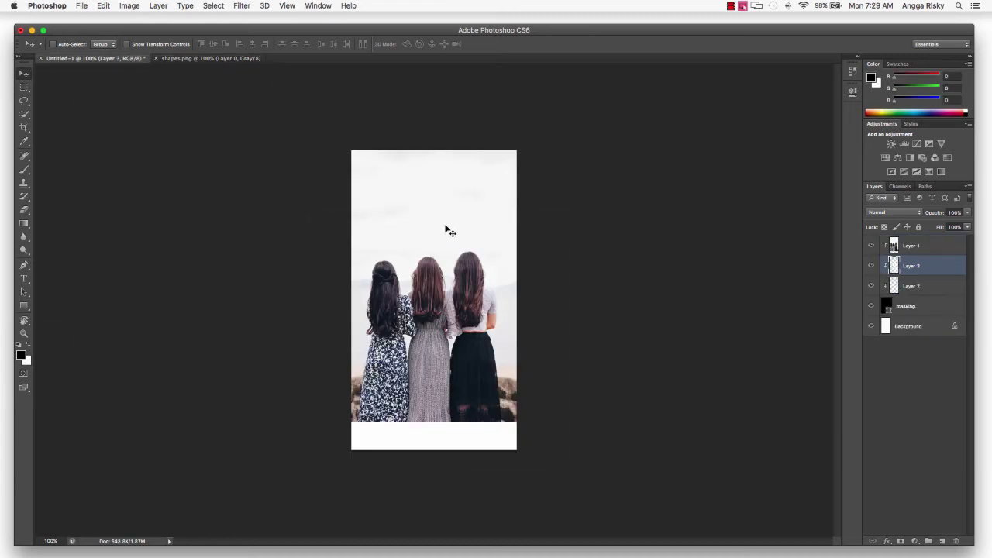
left_click(155, 59)
left_click(922, 288, "shift")
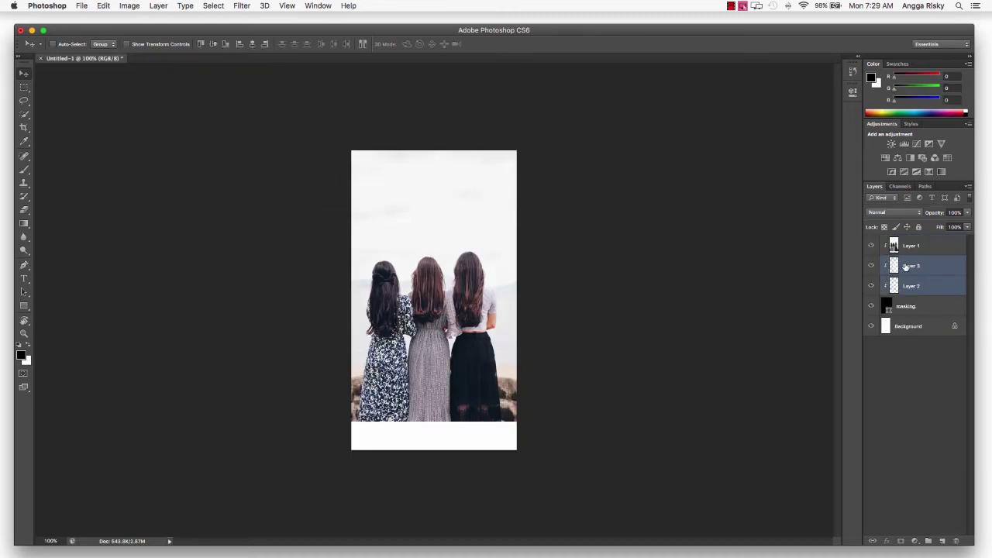
left_click_drag(906, 266, 893, 243)
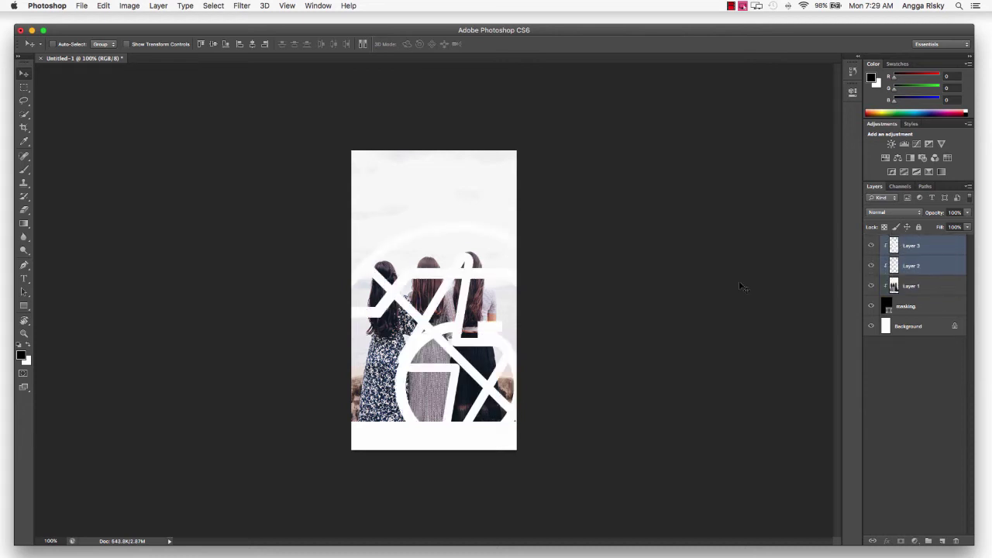
Step: Scale the two icon layers together down to 12.5% and commit the transform
left_click(181, 44)
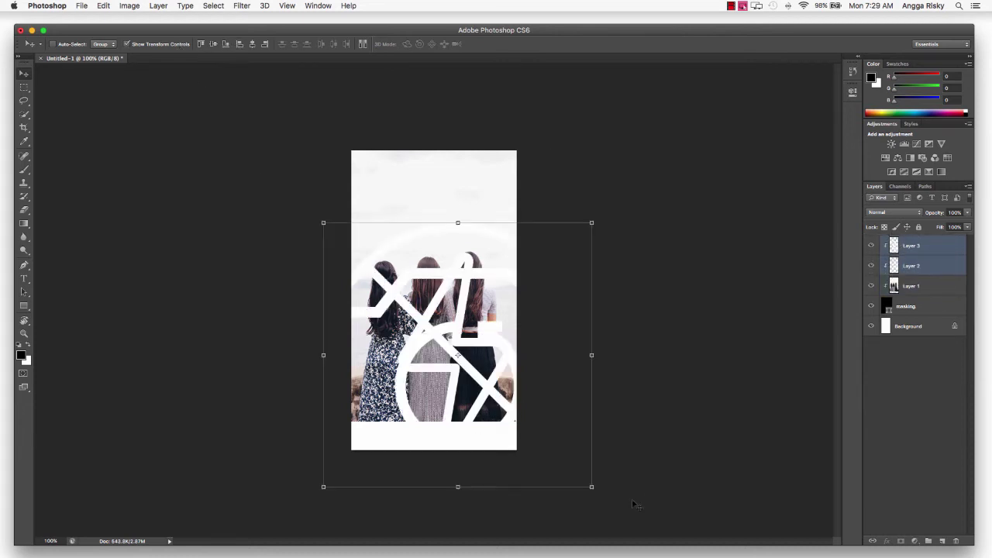
left_click_drag(592, 486, 447, 344)
left_click_drag(324, 224, 449, 313)
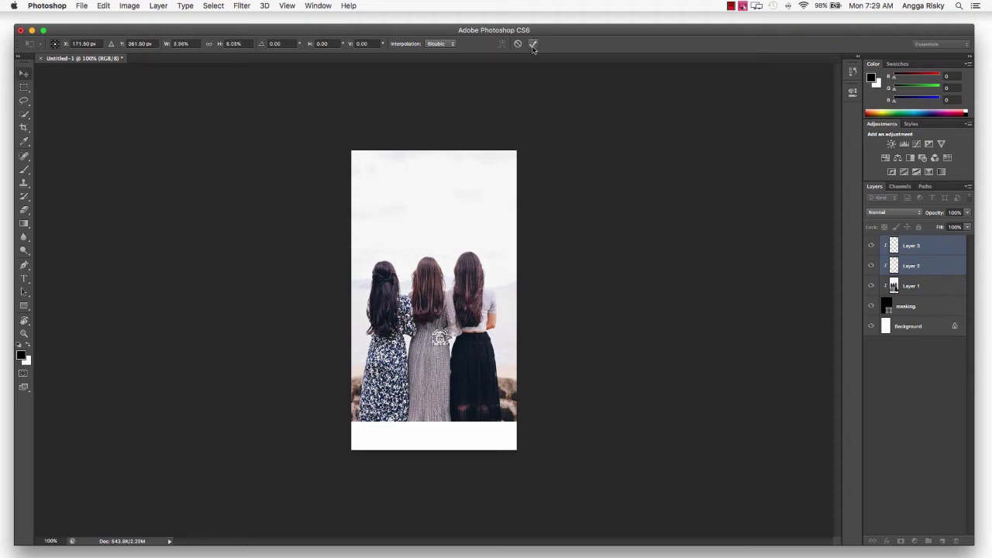
left_click(533, 44)
left_click(922, 266)
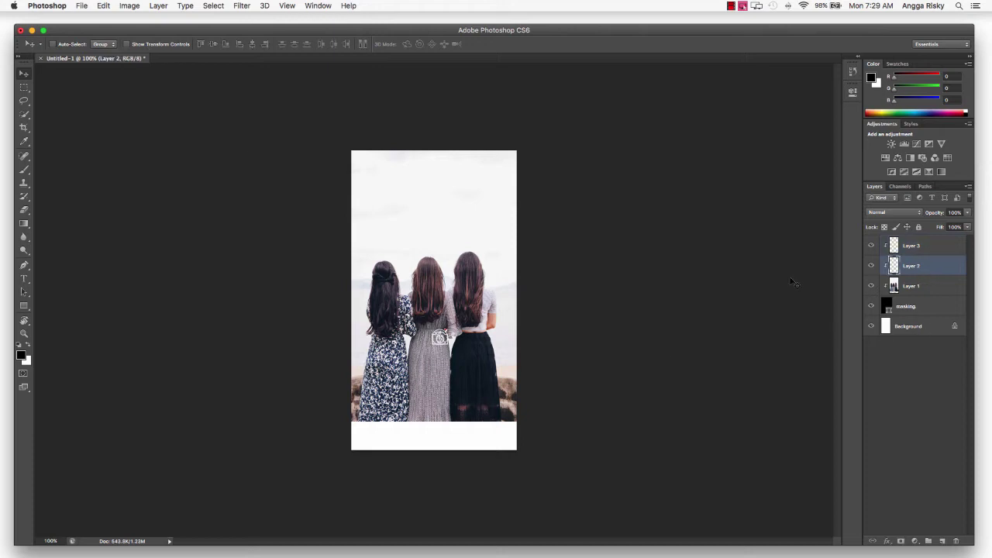
Step: Move the camera icon onto the right woman's black skirt and the flash icon to the lower left
left_click_drag(441, 338, 489, 393)
left_click_drag(439, 338, 485, 406)
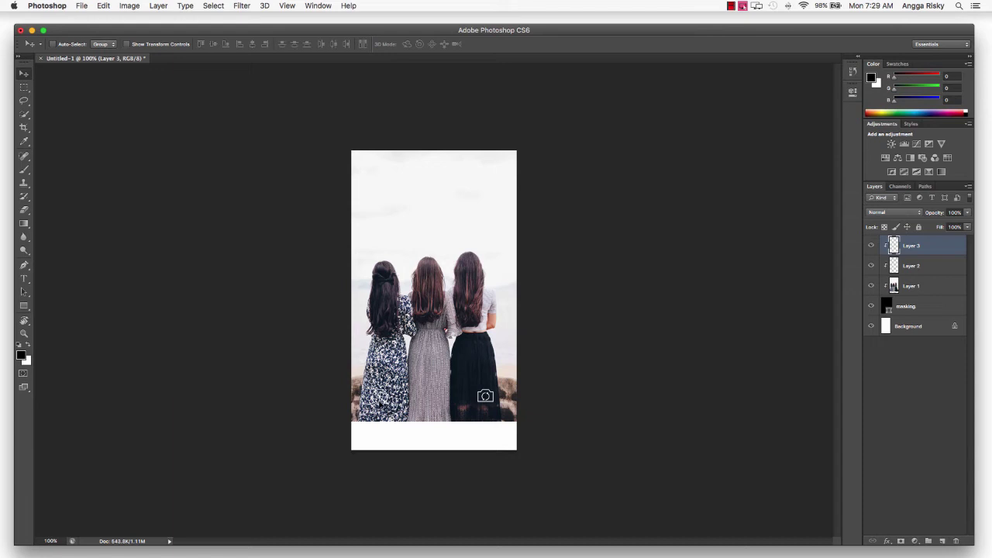
left_click_drag(396, 409, 369, 393)
Step: Zoom to 200% and scroll around to check the camera icon's placement
left_click(914, 267)
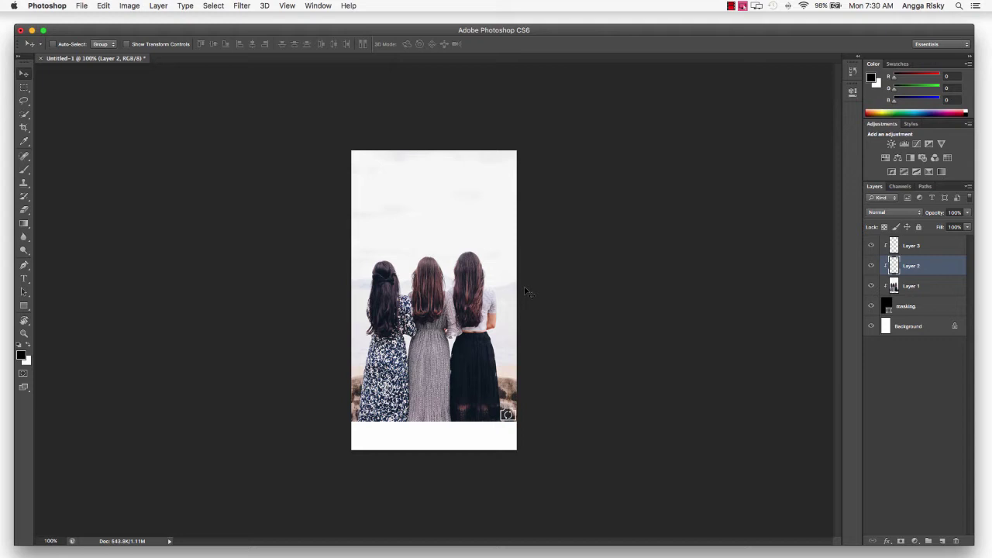
key("super+equal")
scroll(530, 293, "down", 3)
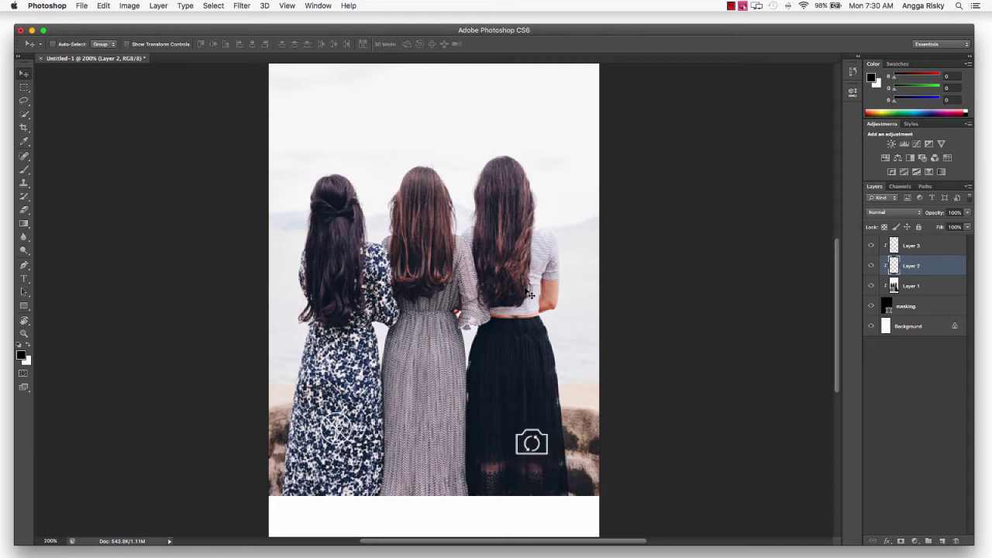
scroll(529, 293, "left", 4)
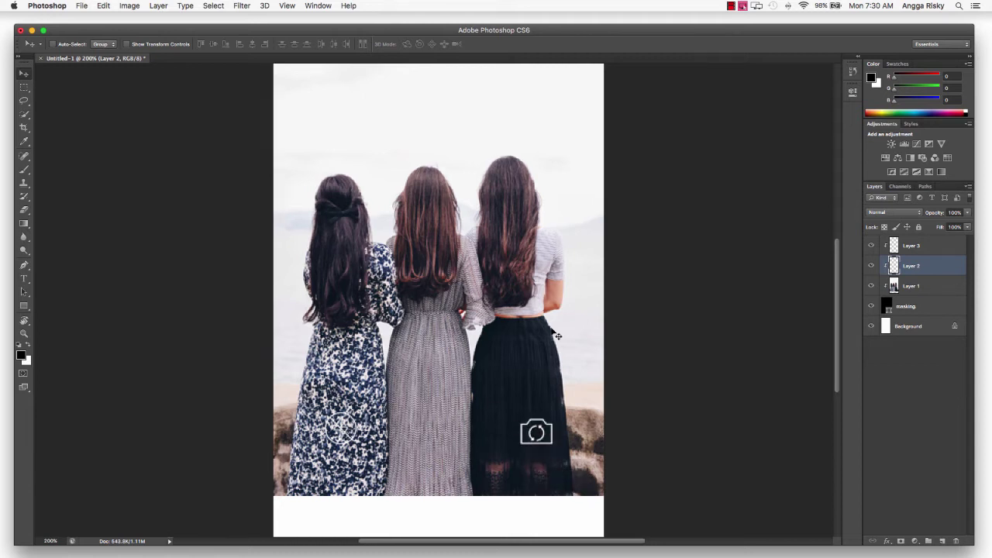
key("super+minus")
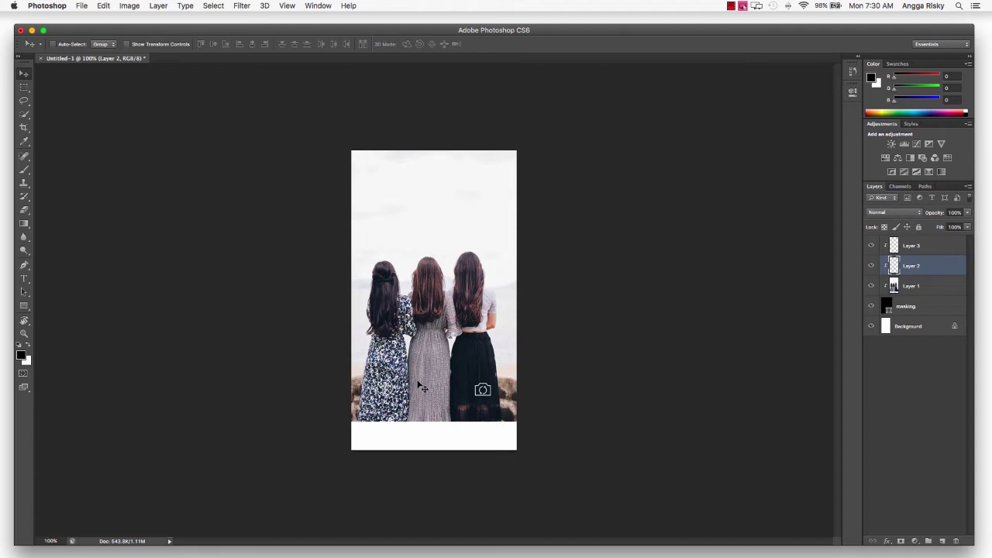
key("super+plus")
scroll(420, 385, "down", 2)
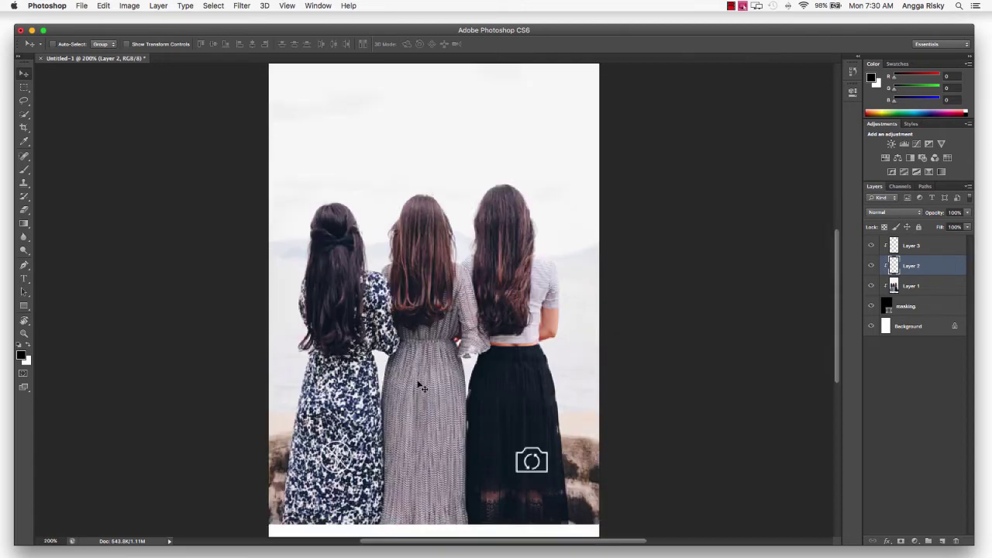
scroll(419, 386, "down", 3)
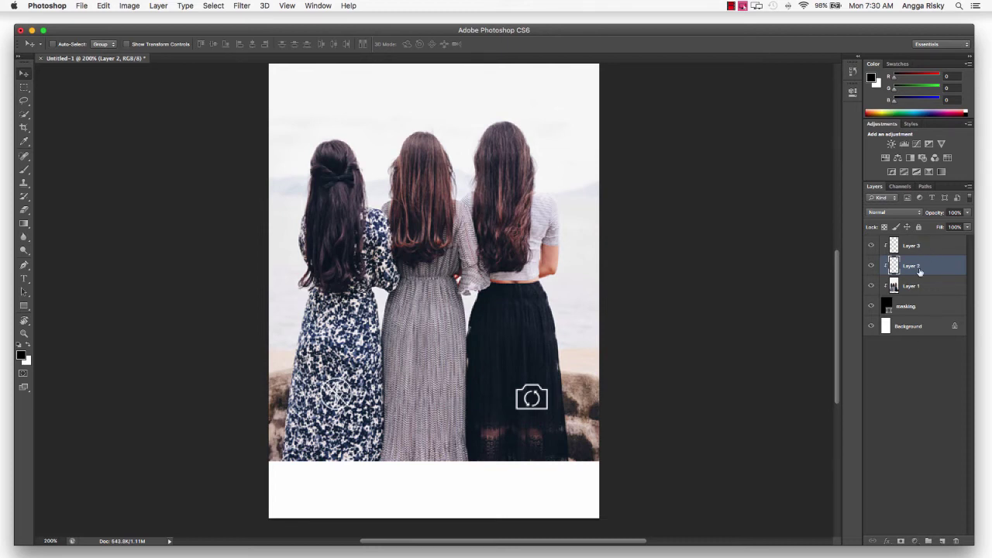
left_click(929, 247)
left_click(889, 540)
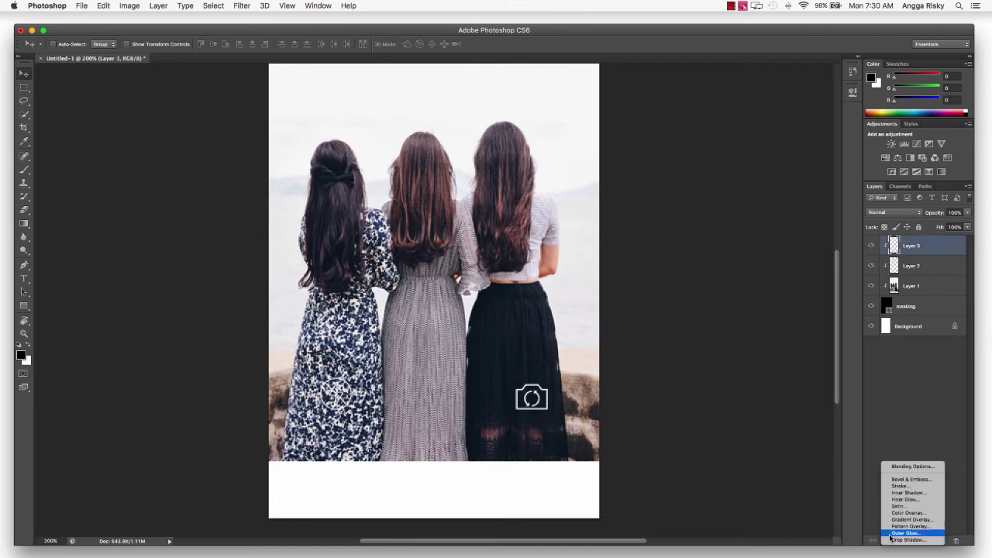
left_click(738, 370)
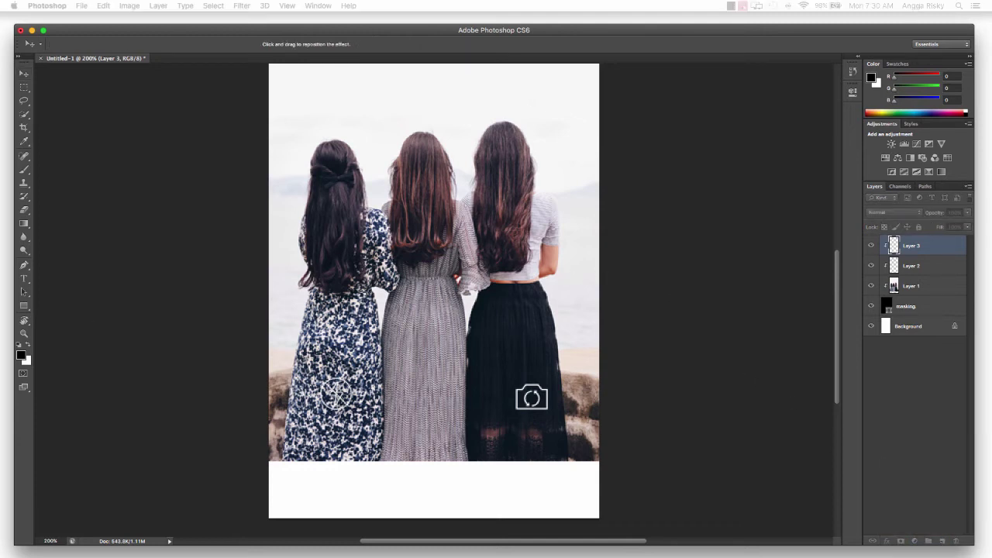
key("Return")
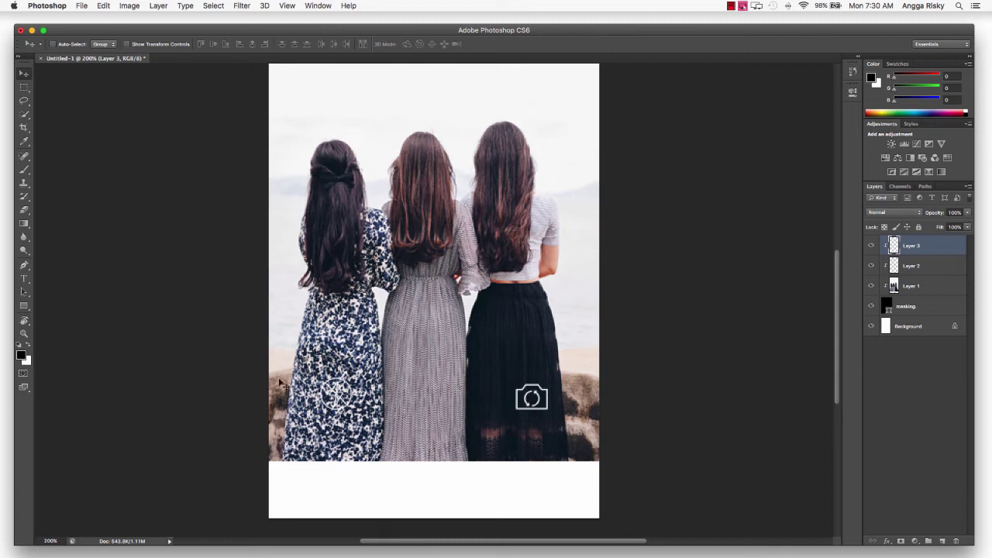
left_click(909, 308)
Step: Duplicate the masking layer as a new layer named 'overlay'
right_click(909, 308)
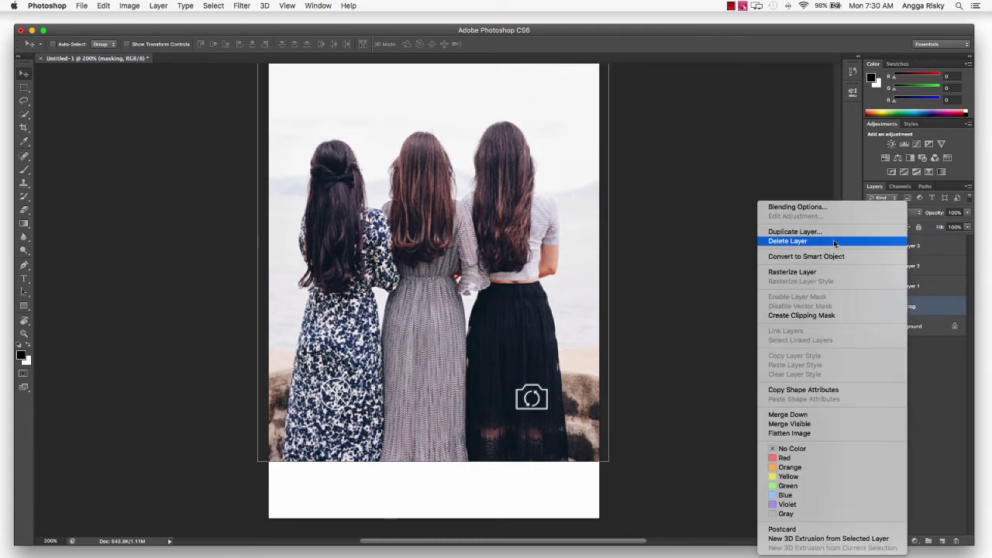
left_click(917, 286)
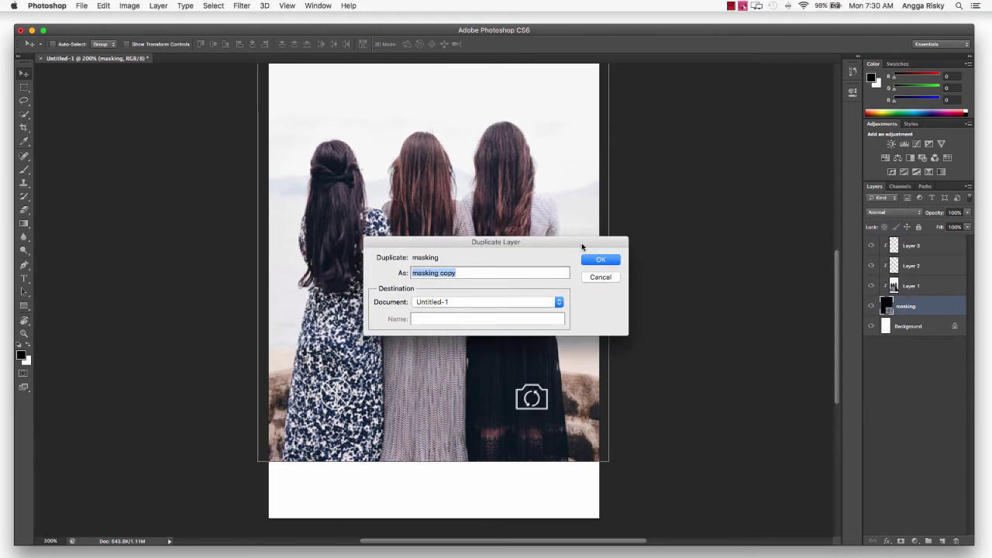
type("overlay")
left_click(601, 259)
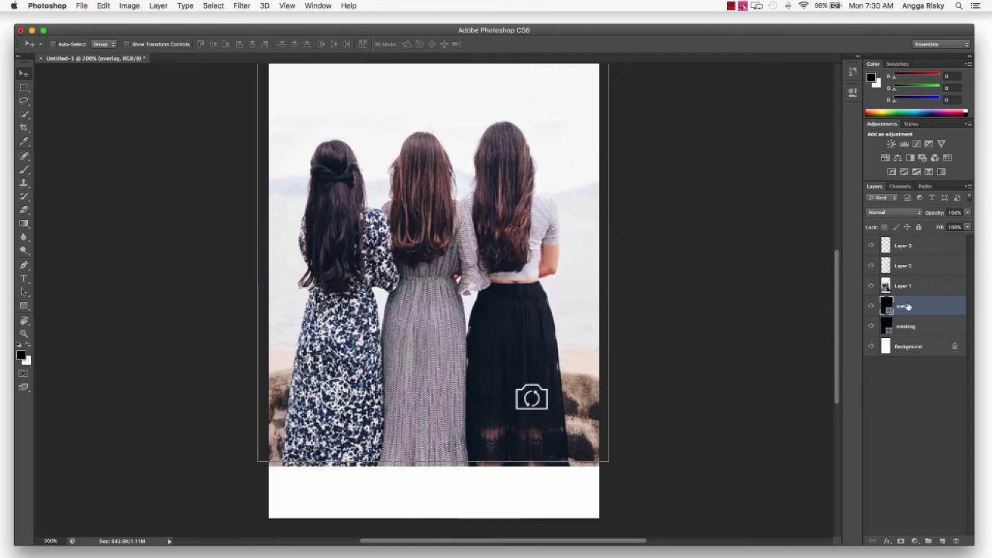
Step: Place the overlay layer above Layer 1 and clip the photo to the masking shape
left_click_drag(907, 305, 903, 276)
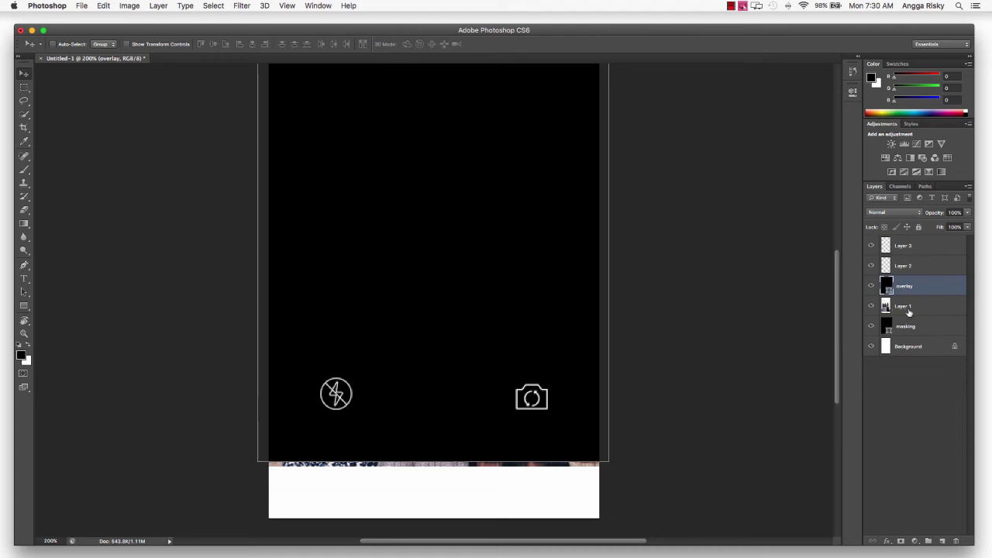
right_click(920, 308)
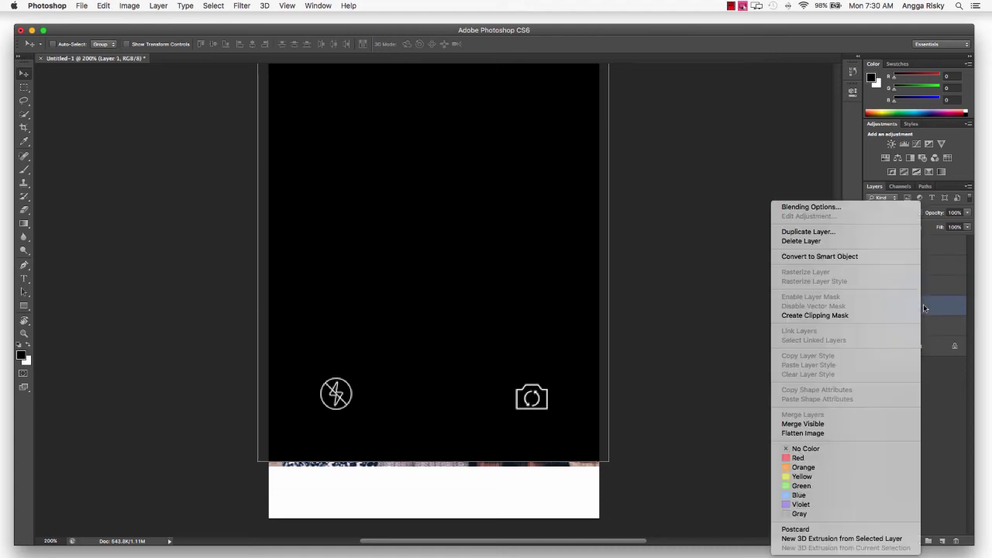
left_click(814, 314)
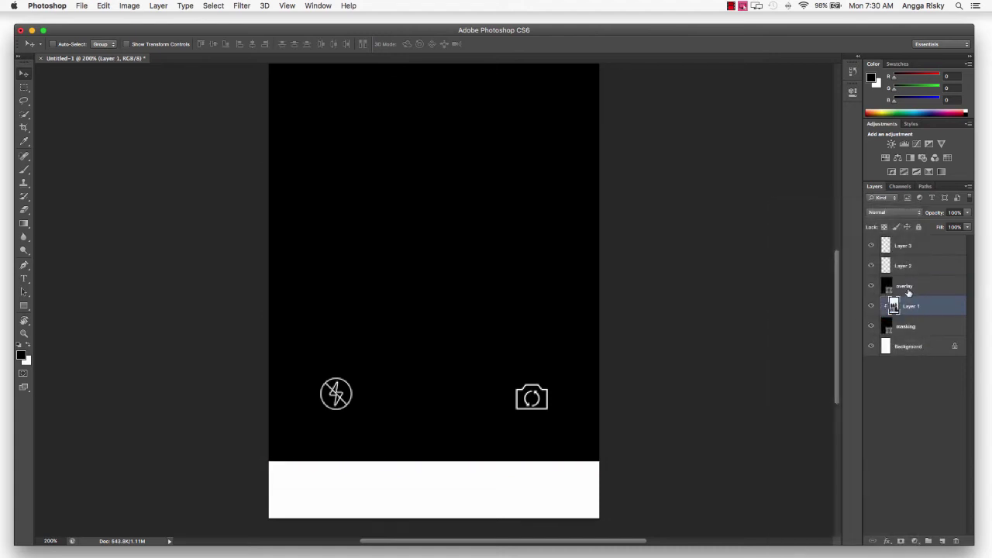
left_click(907, 286)
Step: Shrink the overlay from the top into a band near the bottom of the photo
scroll(681, 269, "up", 5)
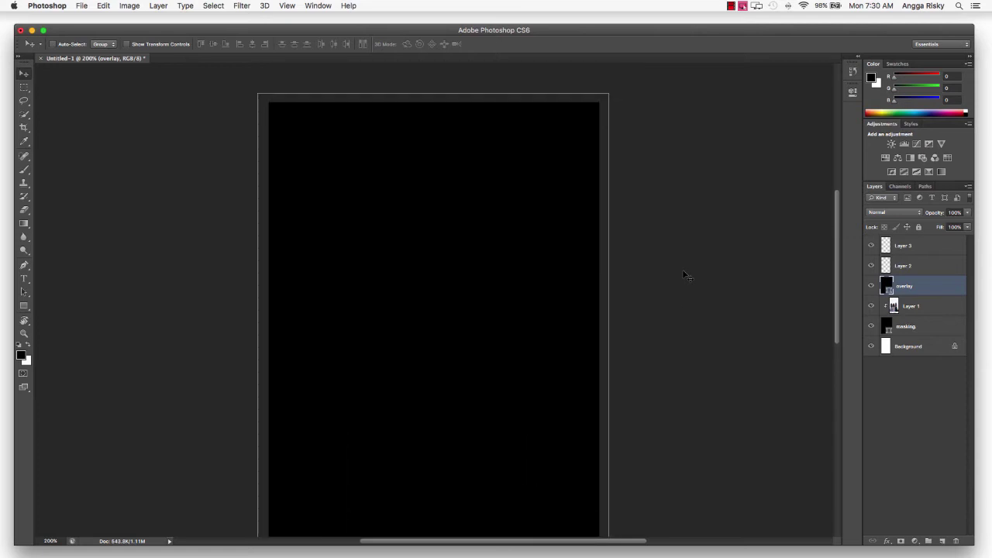
left_click(127, 45)
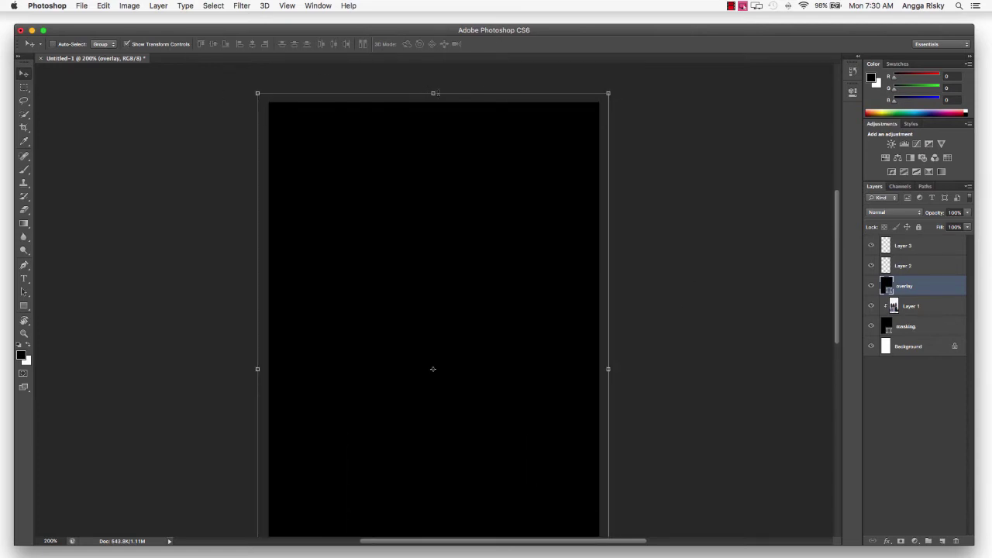
left_click_drag(433, 93, 432, 338)
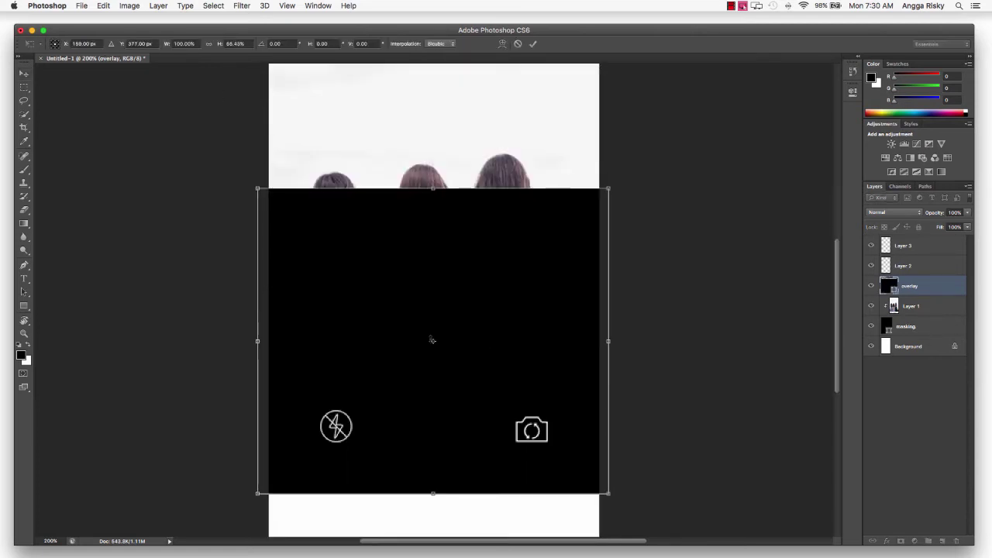
scroll(432, 340, "down", 10)
scroll(431, 340, "up", 6)
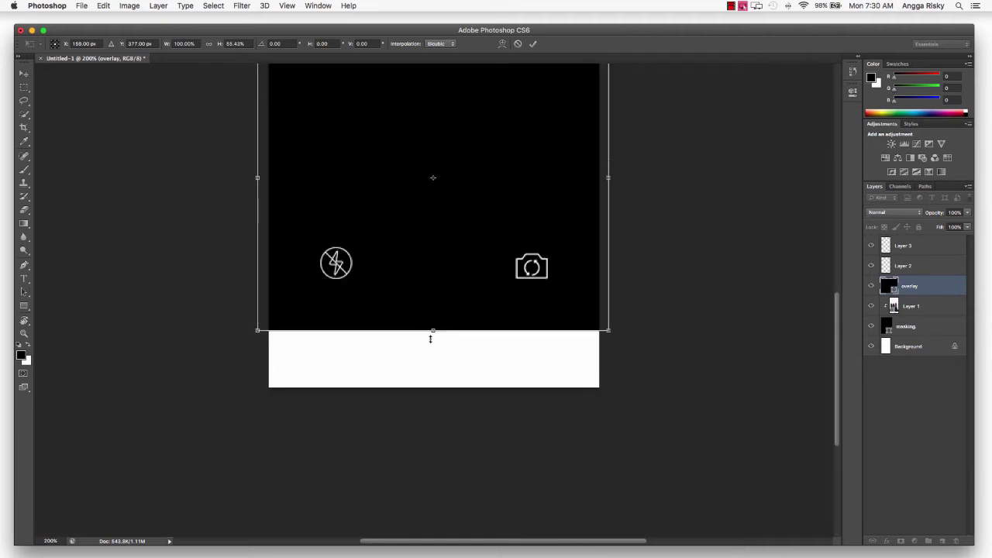
scroll(431, 339, "up", 3)
left_click_drag(433, 112, 440, 291)
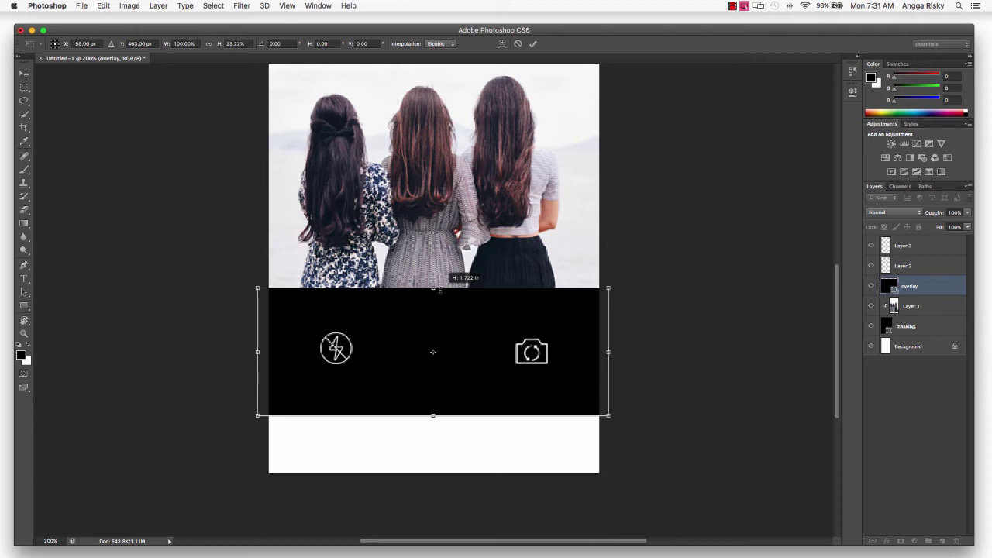
key("Return")
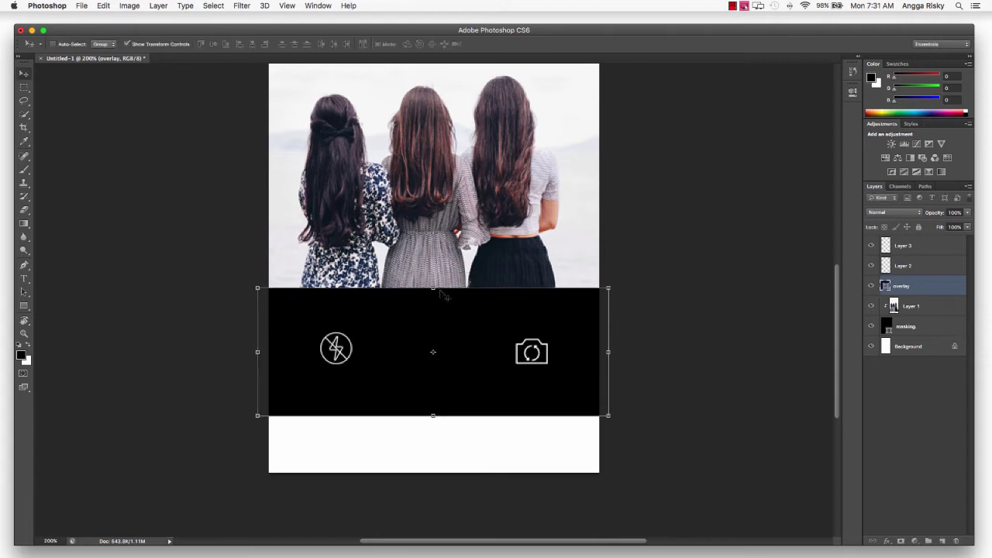
Step: Set the overlay layer's opacity to 50%
left_click(953, 212)
type("50")
key("Return")
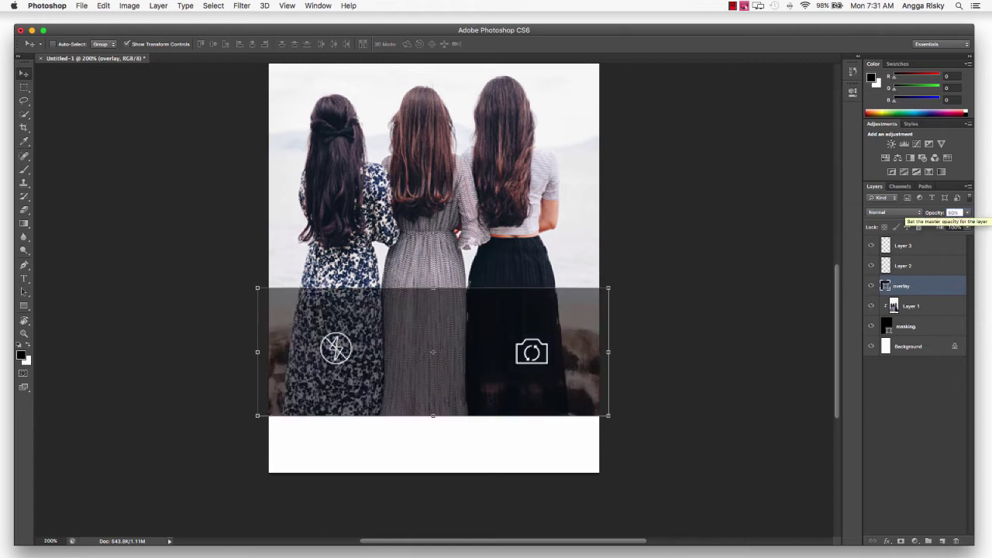
left_click(161, 45)
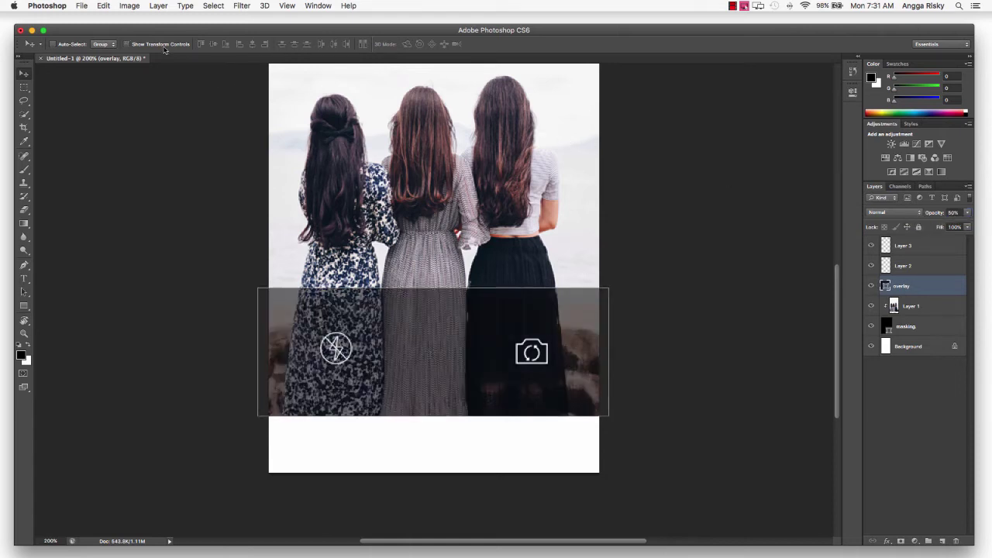
Step: Reselect the overlay and make the dark band shorter from the top with Free Transform
left_click(920, 361)
key("super+minus")
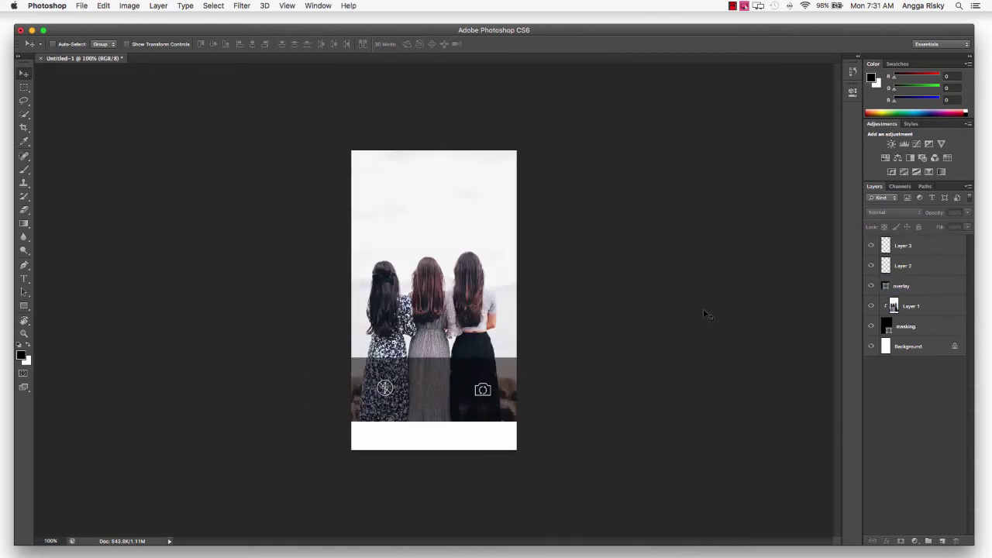
left_click(905, 283)
left_click(191, 44)
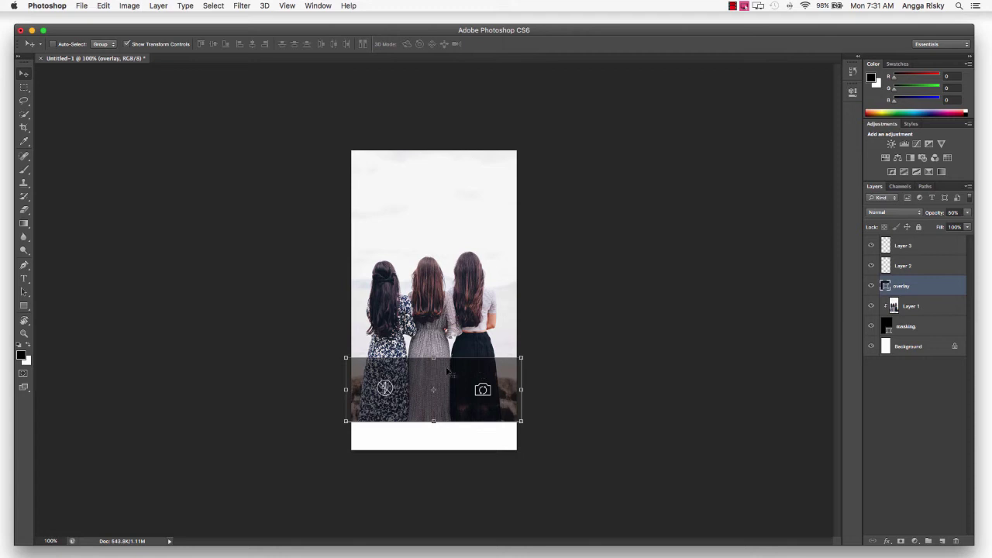
key("super+t")
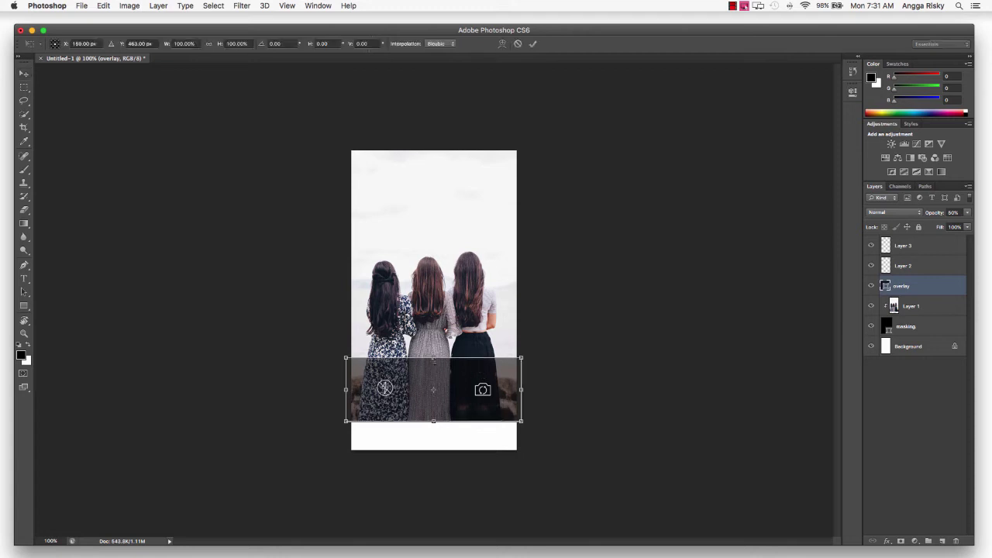
left_click_drag(433, 359, 433, 397)
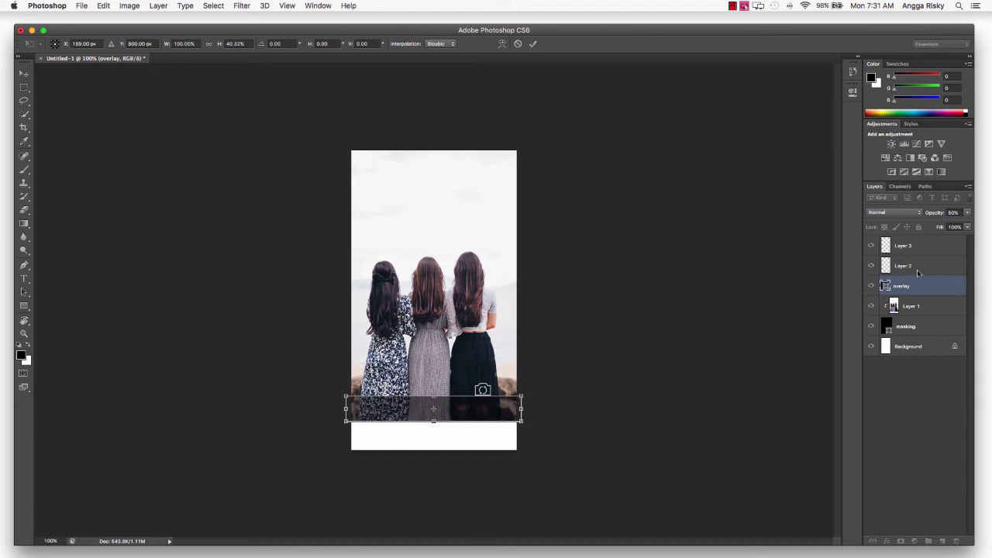
left_click(533, 43)
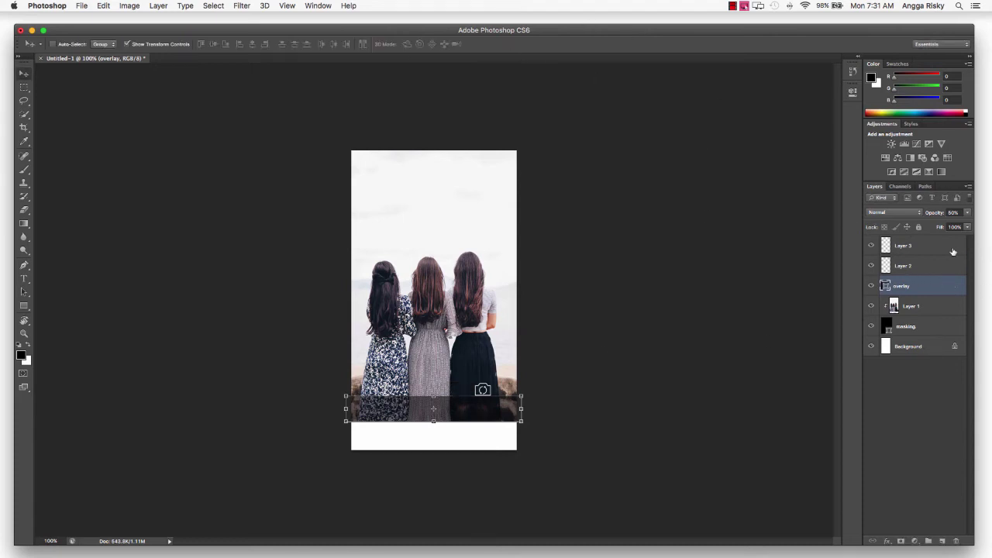
Step: Select Layer 2 and Layer 3 and nudge both icons down slightly
left_click(929, 265)
left_click(916, 246, "shift")
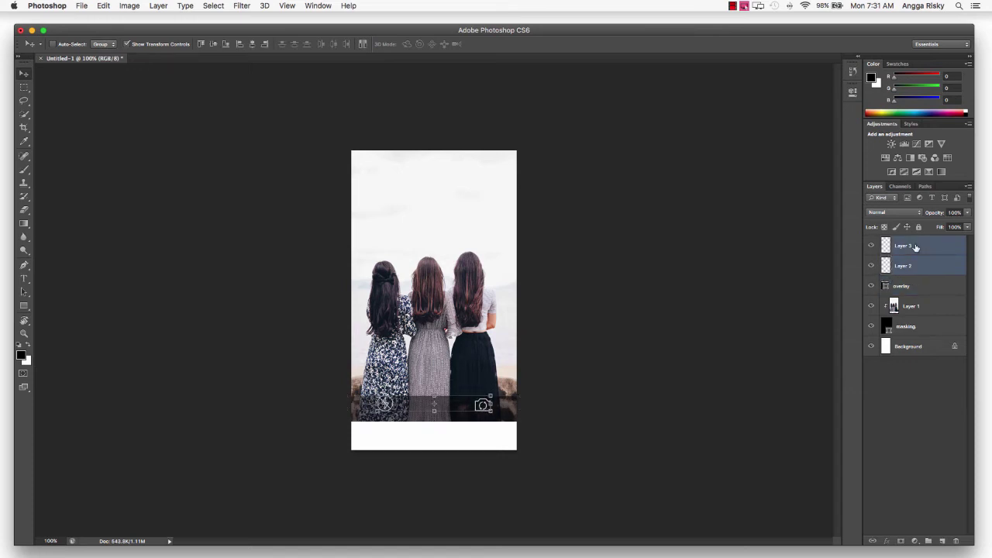
key("Down")
key("Down")
key("Down")
key("Down")
key("Down")
key("Down")
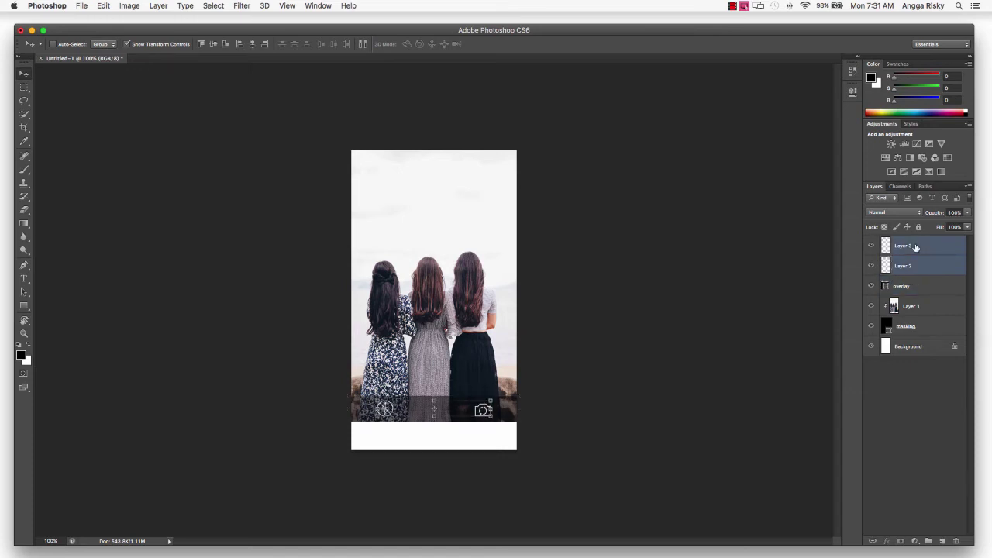
left_click(158, 47)
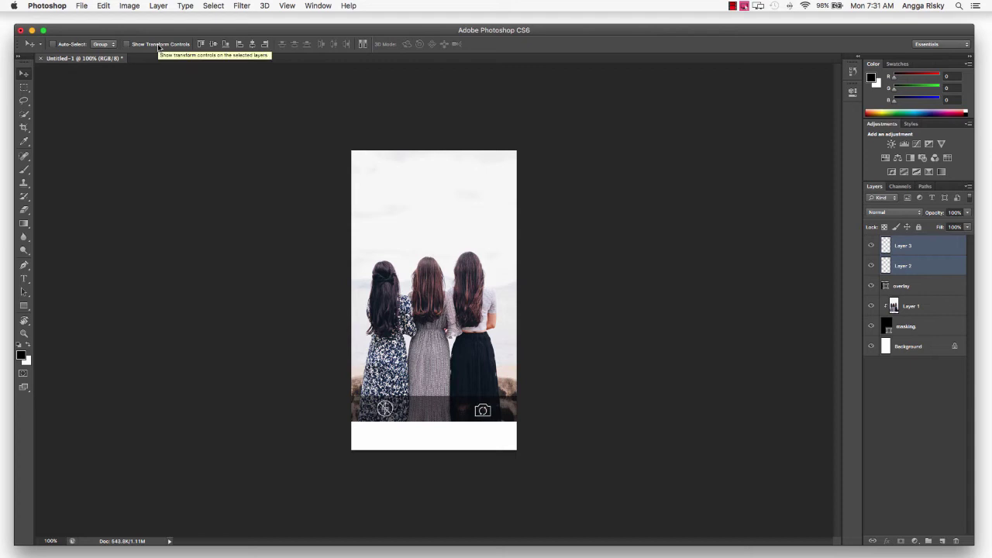
Step: Scale the two icons down to about 74% so they sit closer together
key("super+equal")
scroll(341, 232, "down", 2)
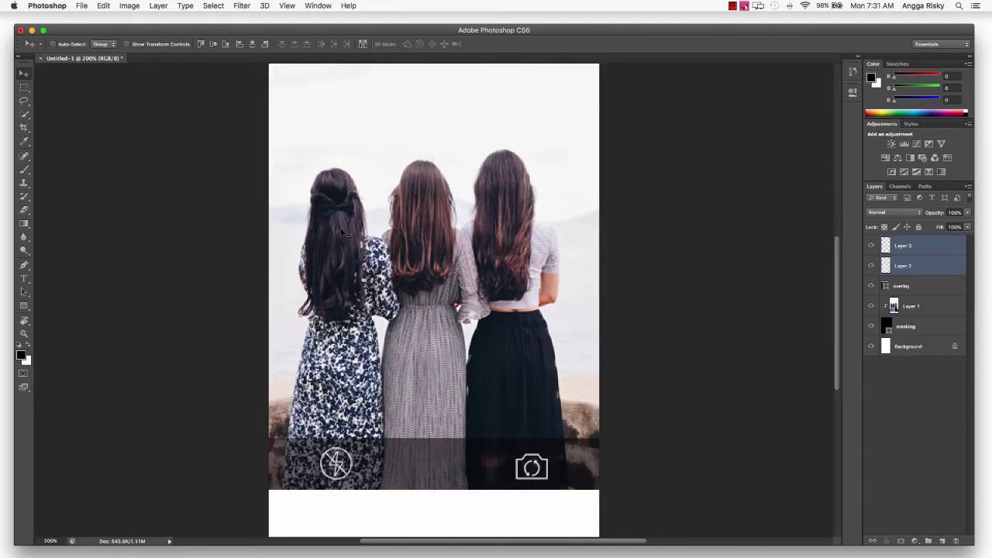
left_click(127, 44)
key("super+t")
left_click_drag(549, 479, 489, 469)
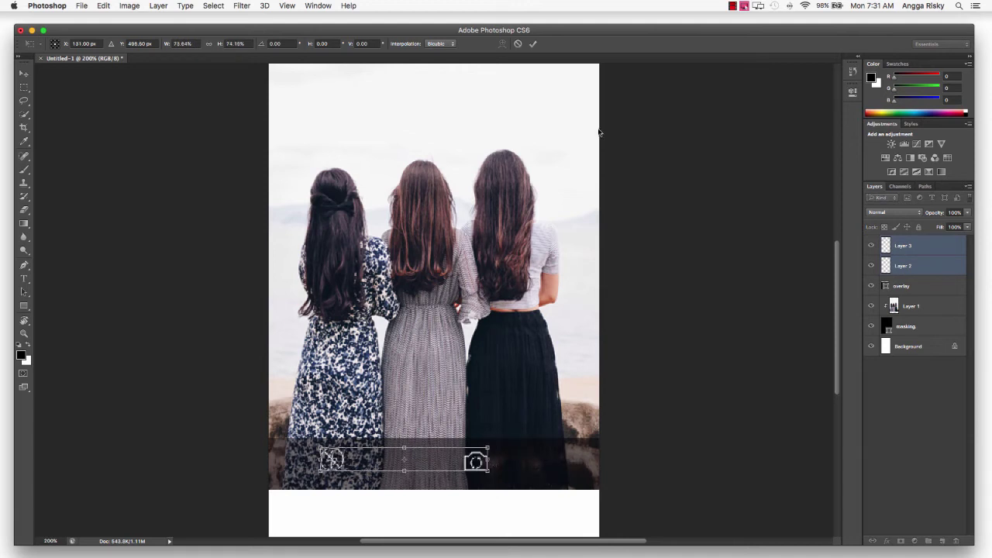
key("Return")
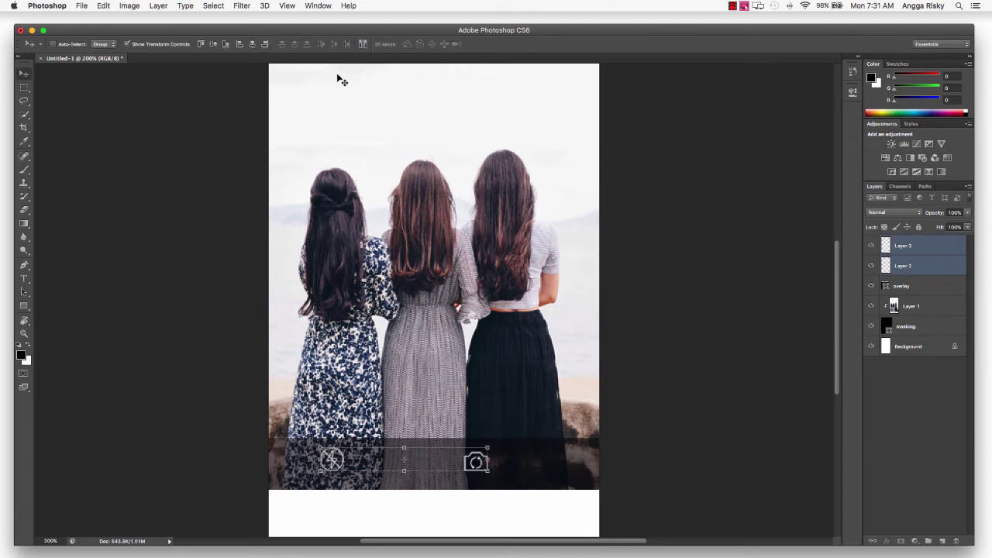
key("super+minus")
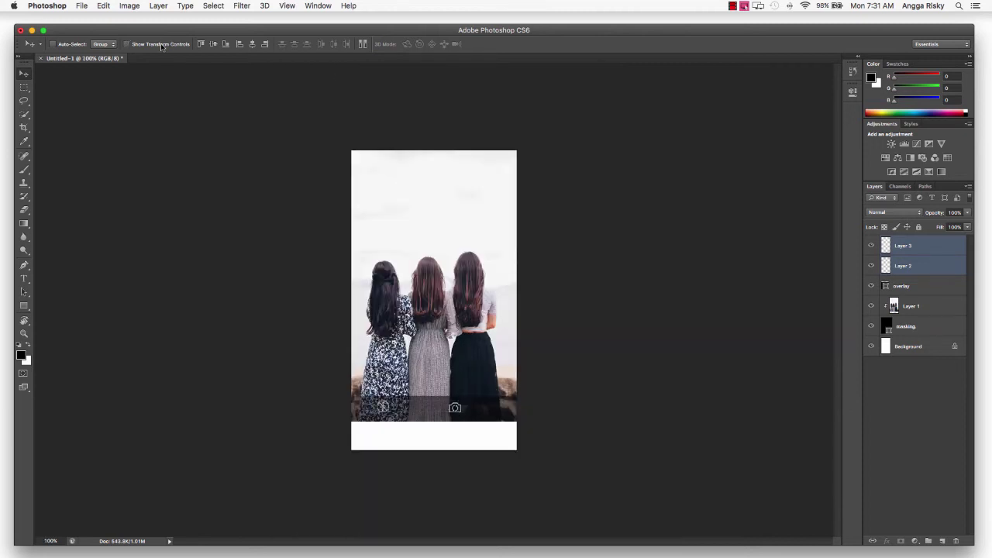
Step: Move Layer 2 and Layer 3 into a new layer group renamed 'icons'
left_click(928, 541)
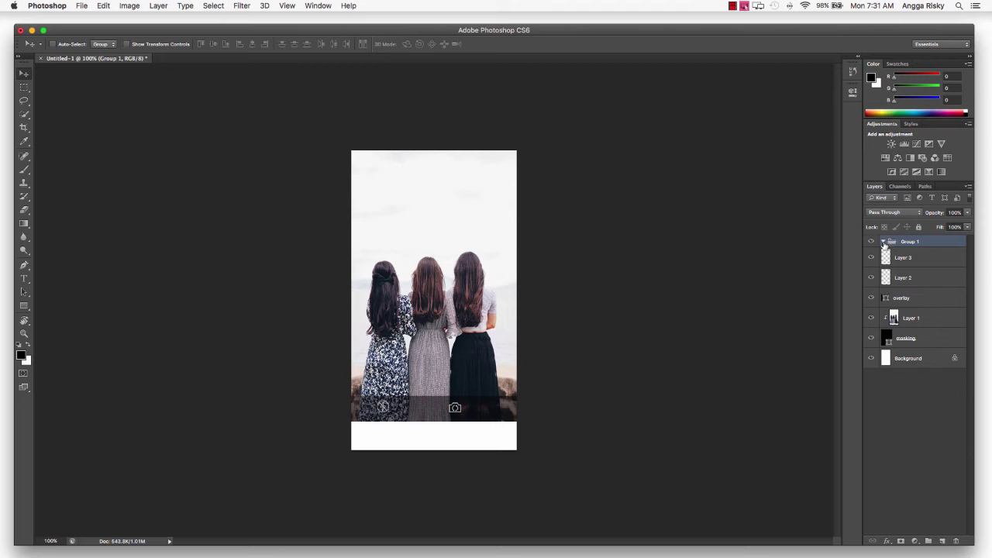
left_click(908, 257)
left_click(906, 276, "shift")
left_click_drag(907, 277, 905, 242)
double_click(911, 241)
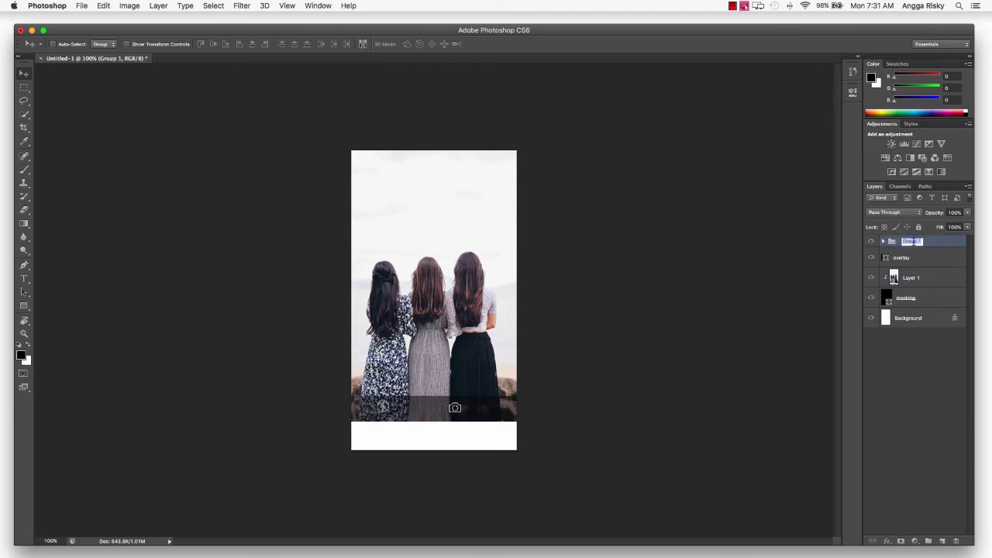
type("scons")
key("Return")
left_click(920, 318, "super")
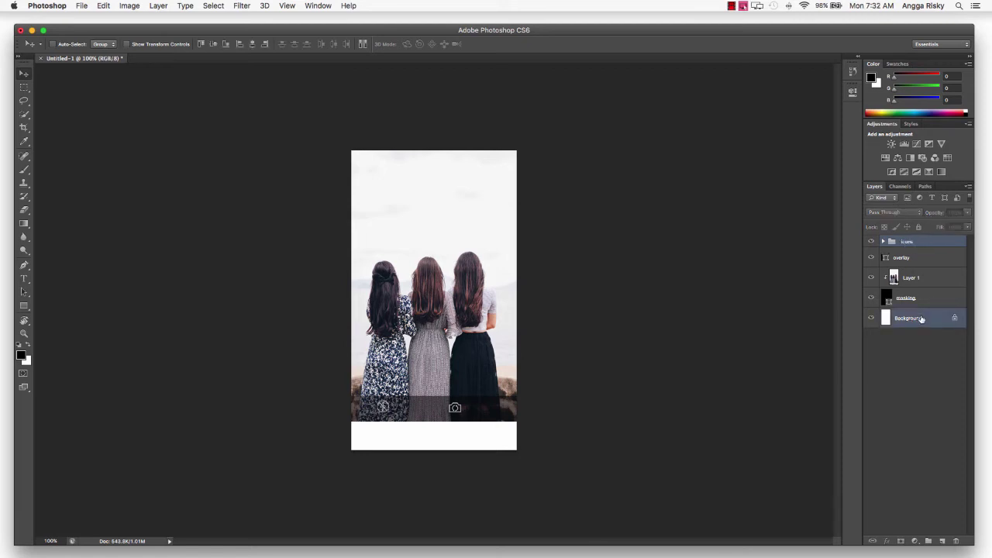
Step: Centre the icons group horizontally, then align it vertically with the overlay bar
left_click(252, 44)
left_click(912, 319, "super")
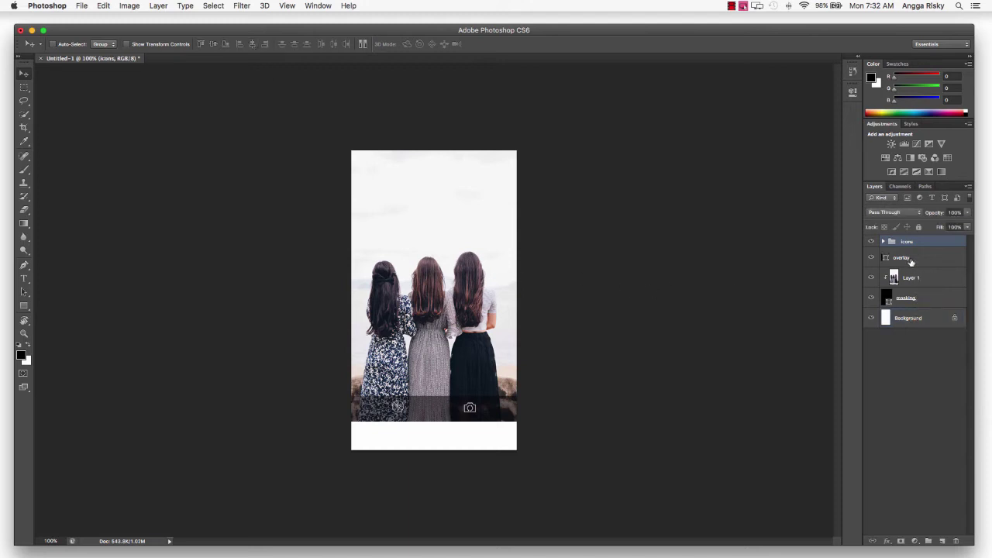
left_click(912, 257, "super")
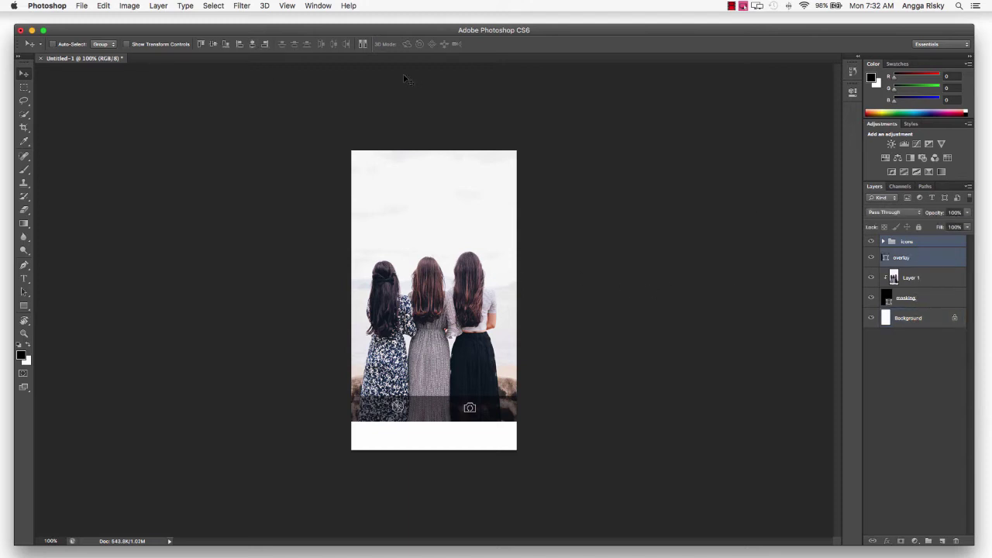
left_click(214, 45)
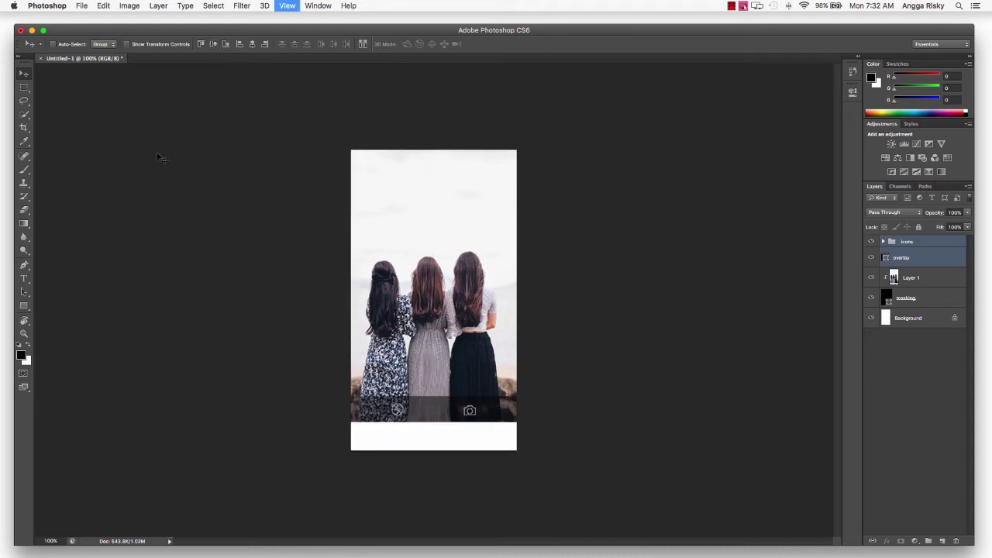
key("super+equal")
scroll(159, 158, "down", 3)
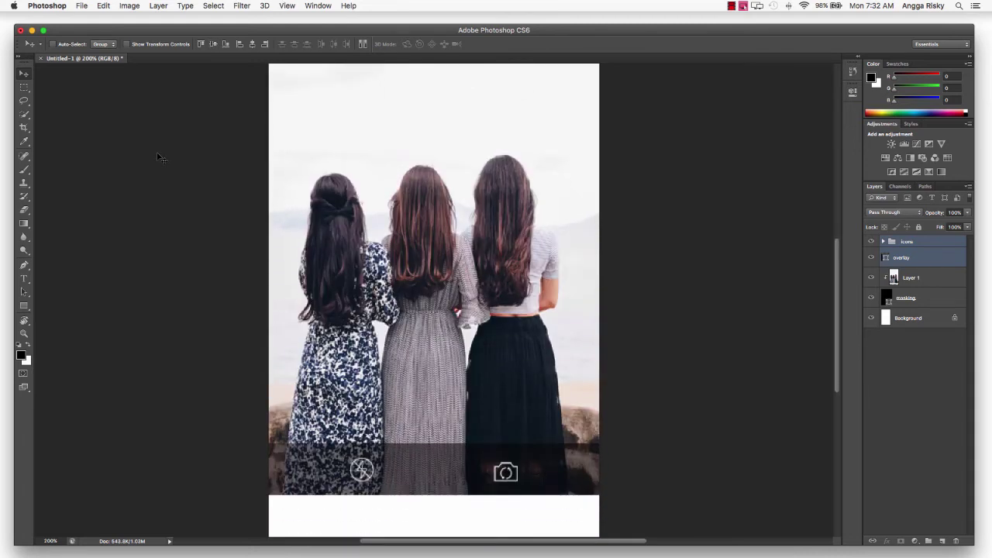
key("super+minus")
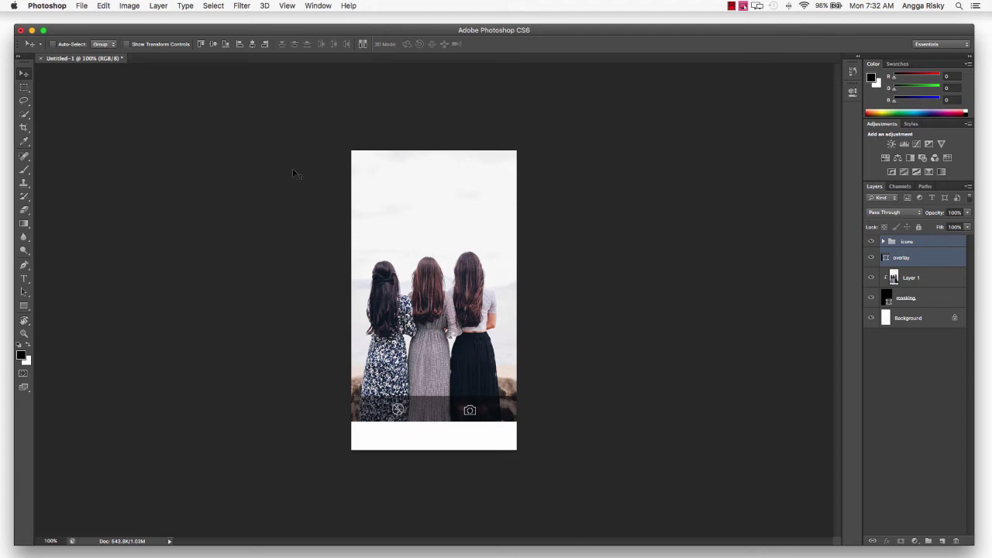
Step: Choose the Ellipse Tool on a new layer and set the shape fill to No Color
left_click(28, 308)
left_click(30, 312)
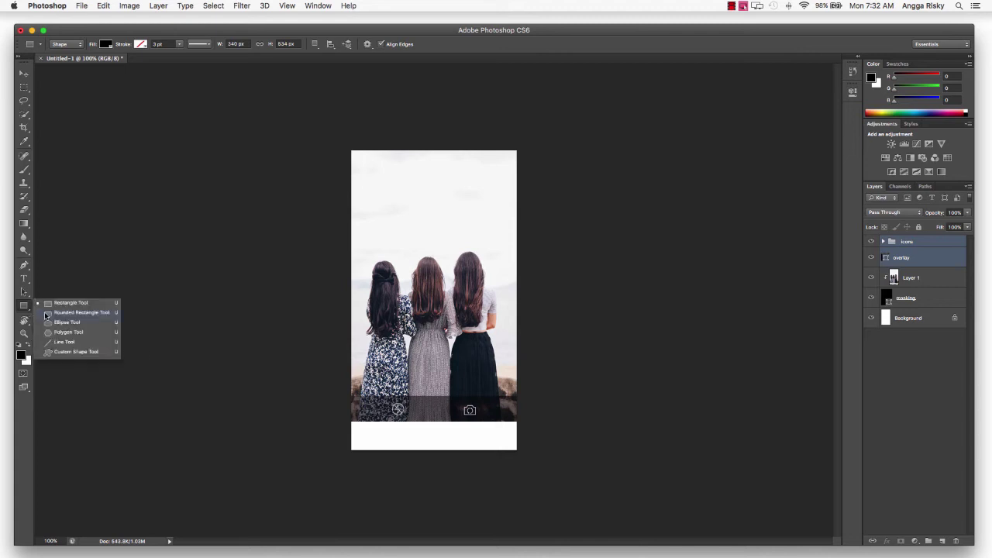
left_click(67, 322)
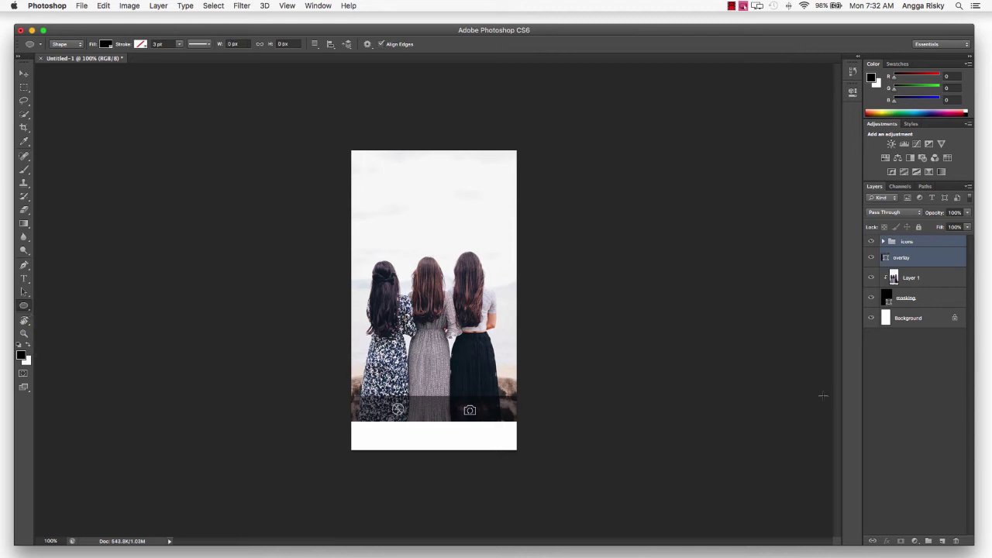
left_click(942, 541)
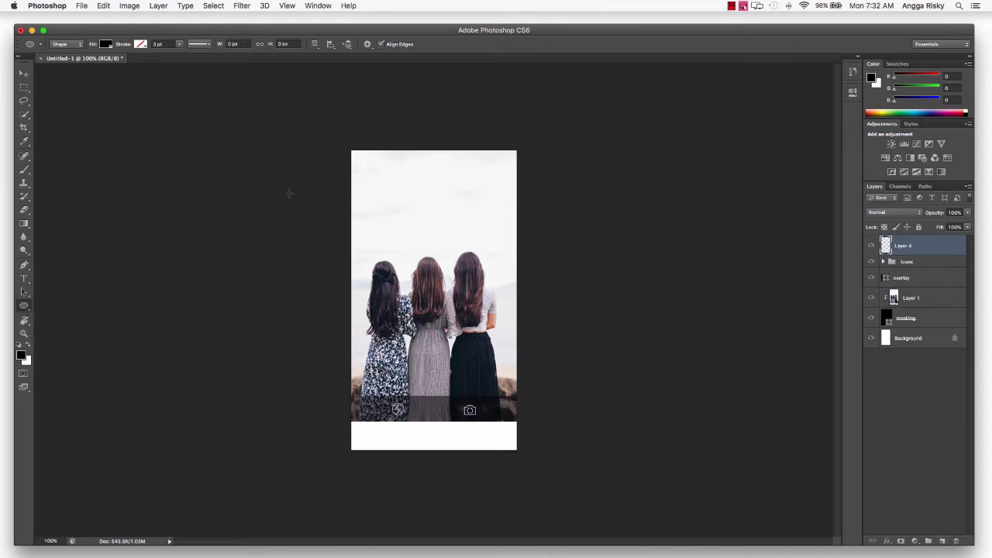
left_click(105, 45)
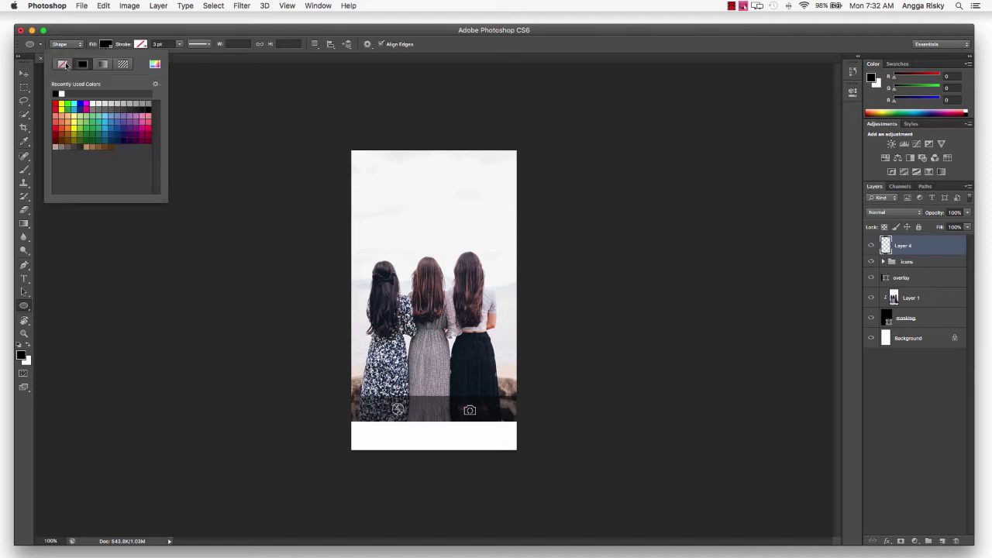
left_click(63, 65)
left_click(105, 46)
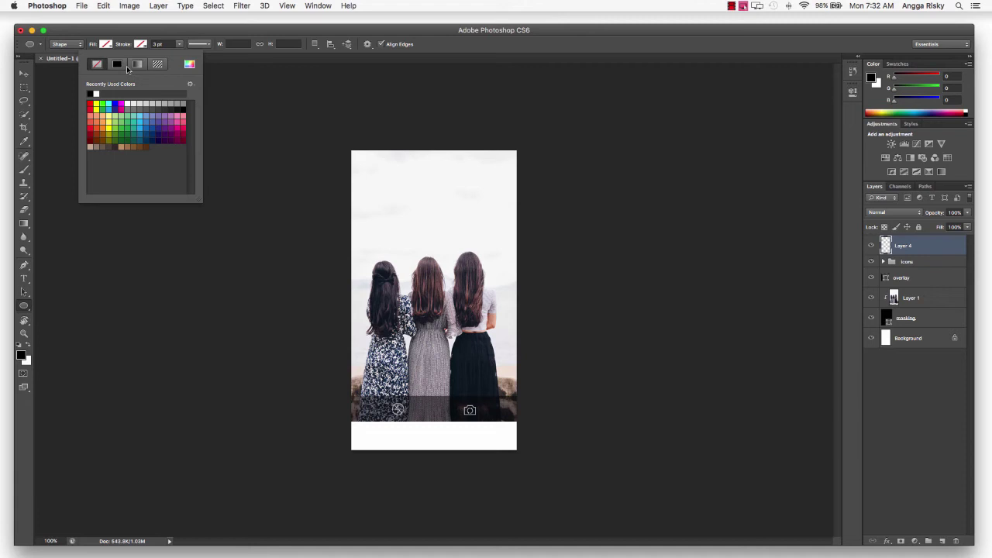
Step: Give the shape a 5 px white stroke and draw a 70 px circle over the lower middle
left_click(96, 93)
left_click(140, 44)
left_click(170, 43)
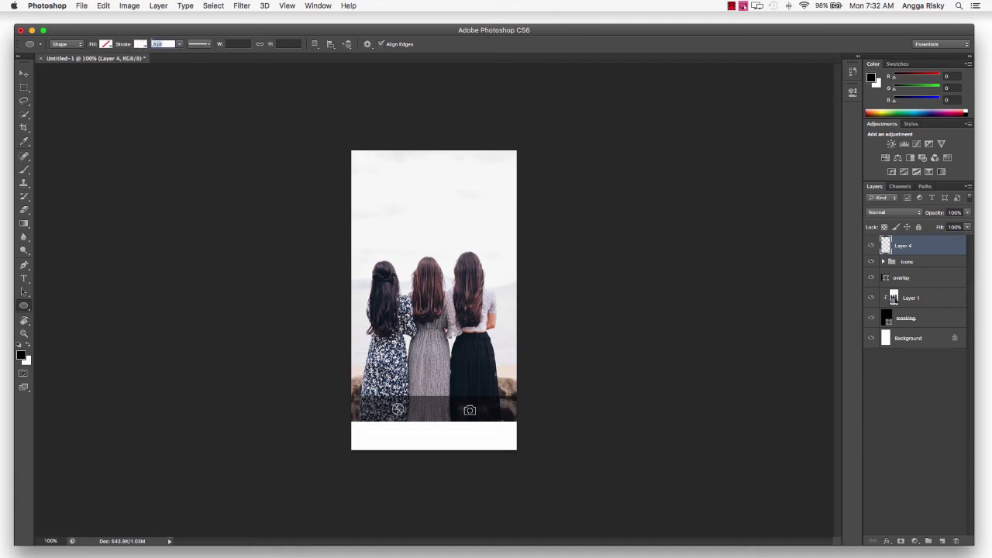
type("5 px")
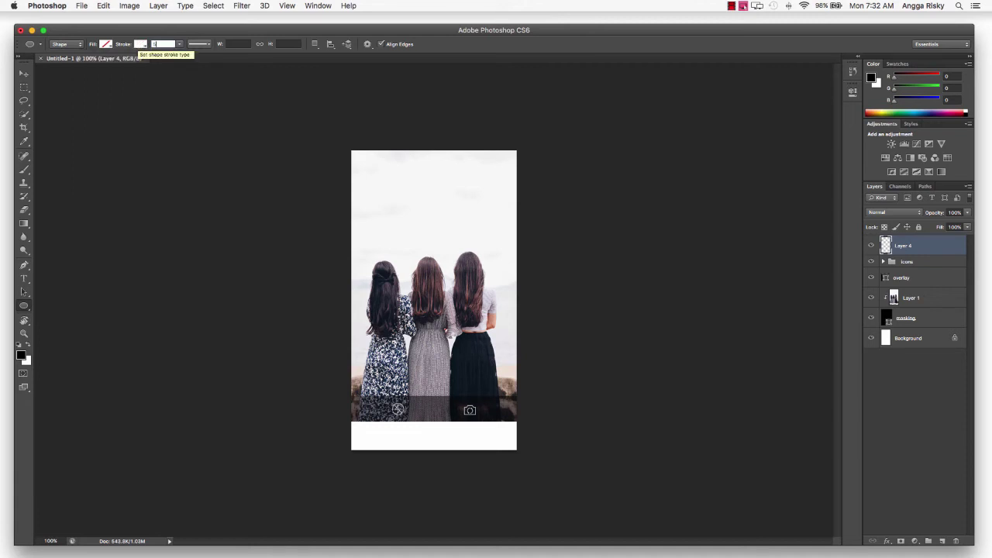
key("Return")
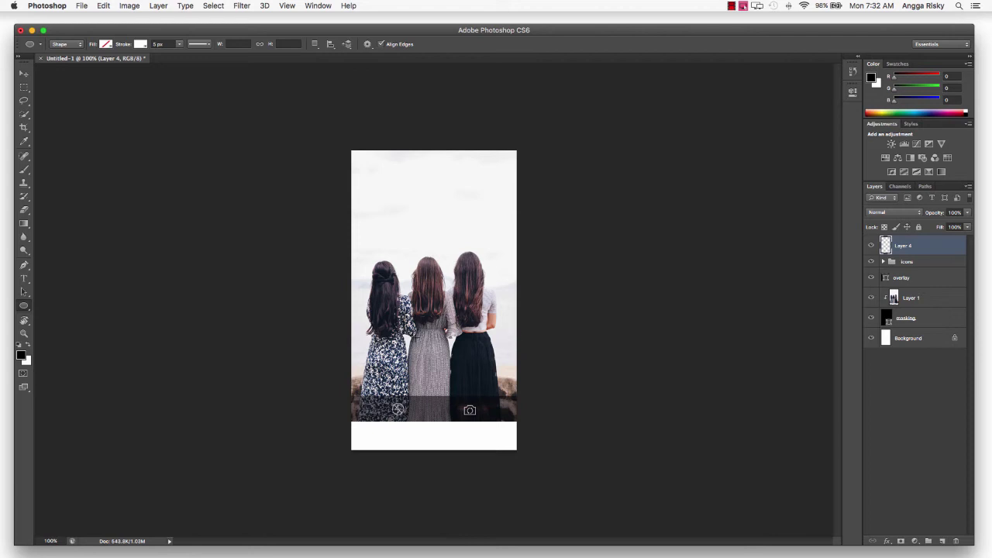
left_click_drag(425, 348, 461, 373)
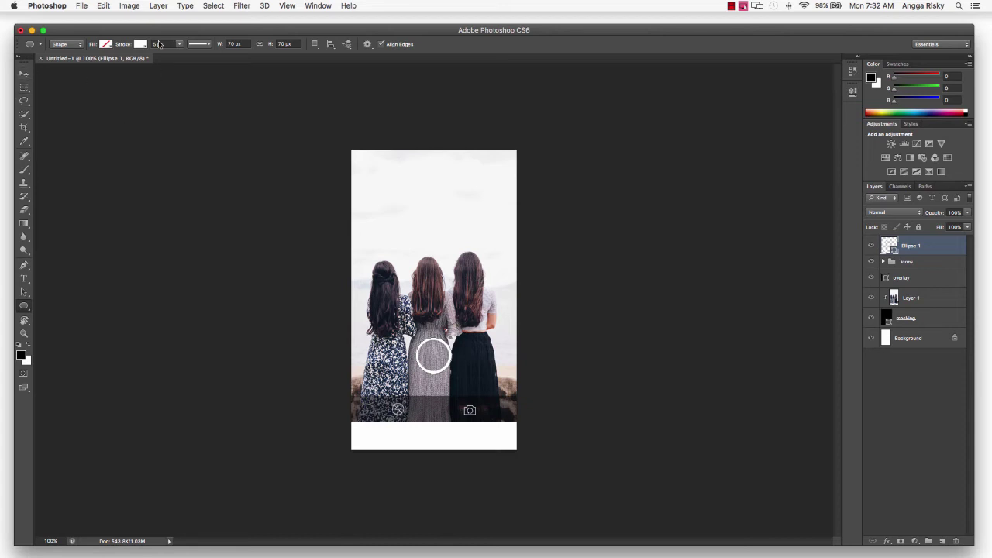
Step: Change the ring's stroke width to 4 px
left_click(159, 45)
type("3")
key("Return")
left_click(165, 44)
type("4")
key("Return")
Step: Centre the ring horizontally on the canvas and nudge it down toward the dark bar
left_click(24, 73)
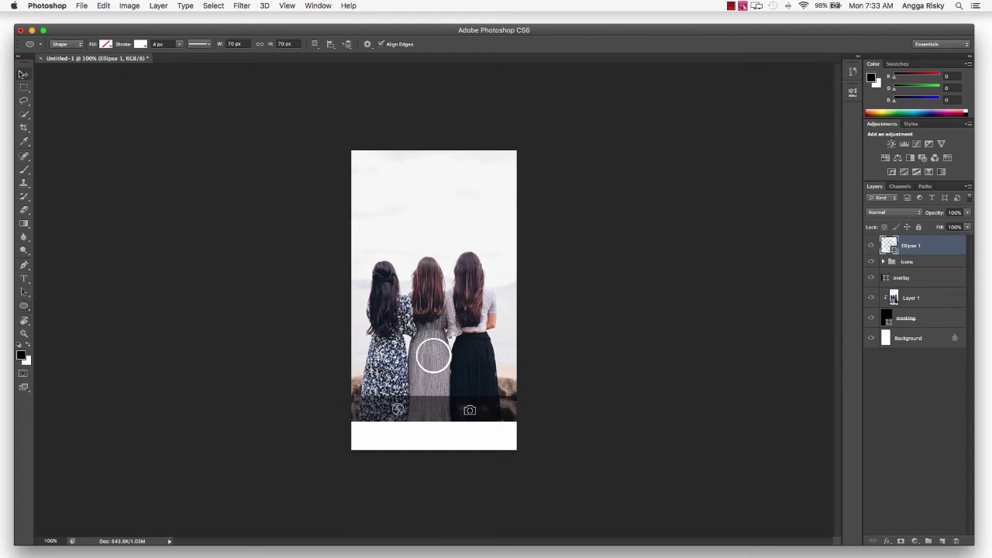
left_click(914, 338, "super")
left_click(251, 44)
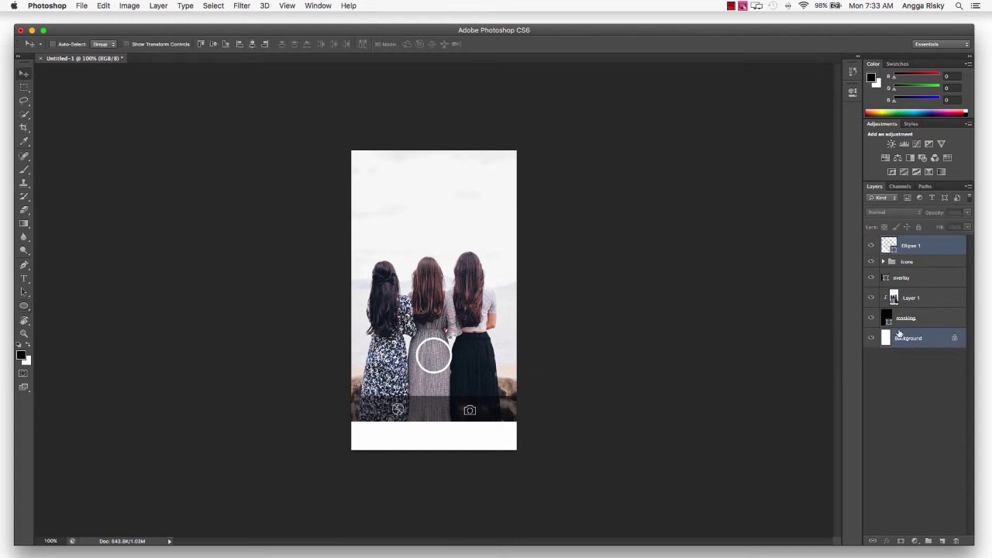
left_click(908, 248)
key("Down")
key("Down")
key("Down")
key("Down")
key("Down")
key("Down")
key("Down")
key("Down")
key("Down")
key("Down")
key("Down")
key("Down")
key("Down")
key("Down")
key("Down")
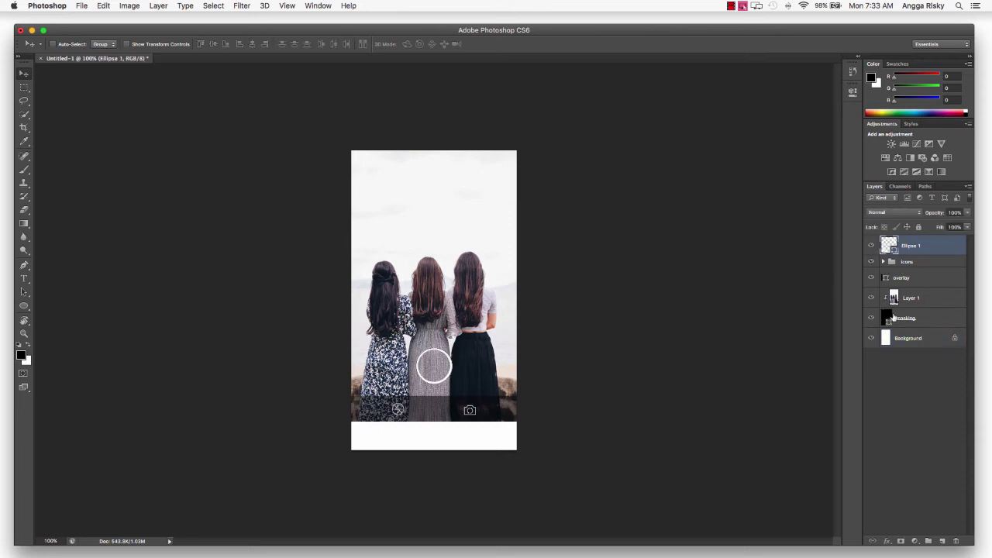
left_click(903, 338)
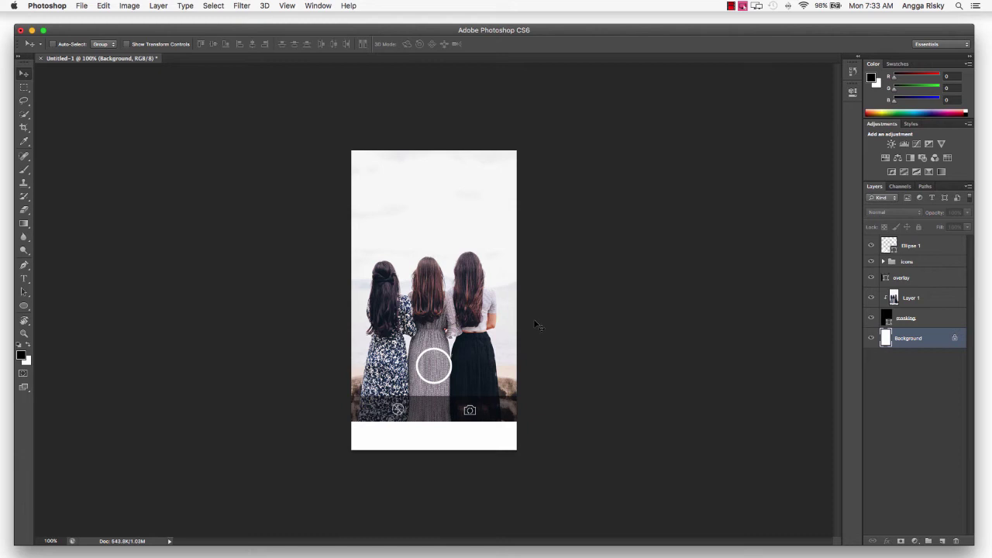
left_click(924, 246)
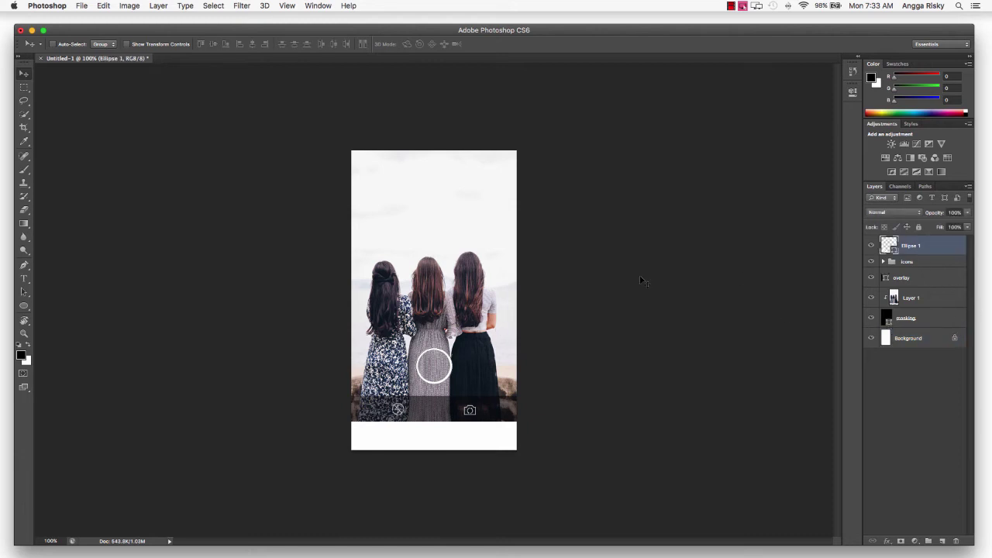
Step: Align Ellipse 1 to the canvas's vertical centre using the Background layer
left_click(909, 337, "super")
left_click(214, 45)
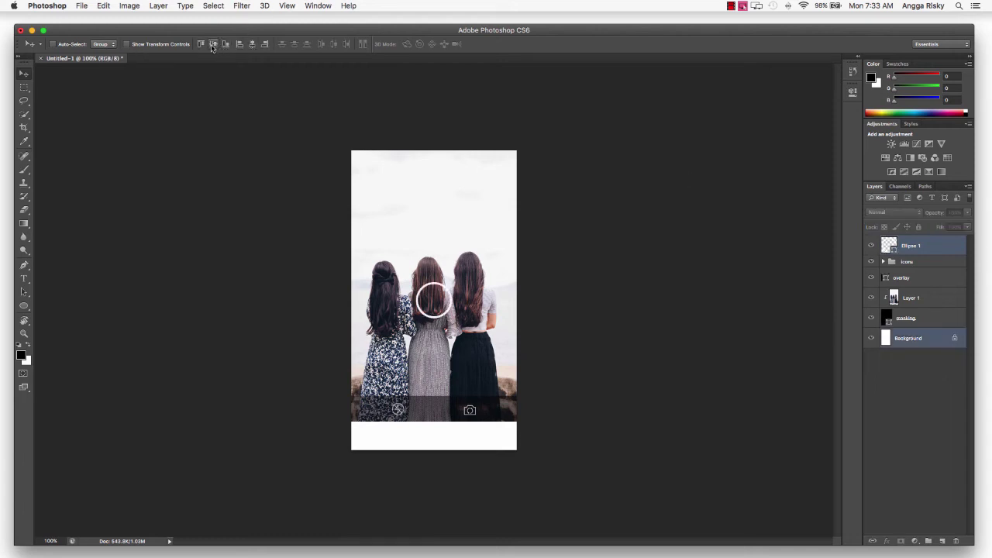
left_click(926, 263)
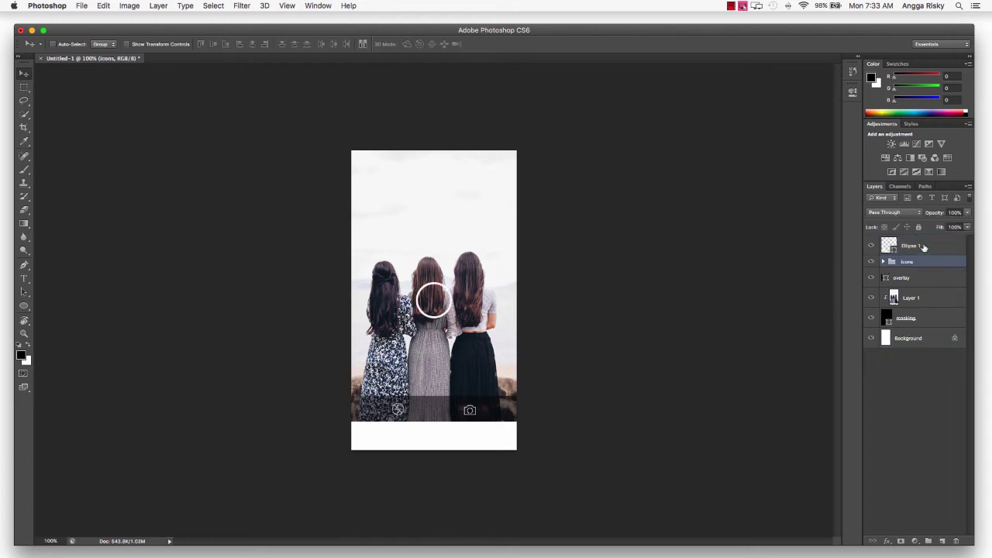
left_click(924, 246)
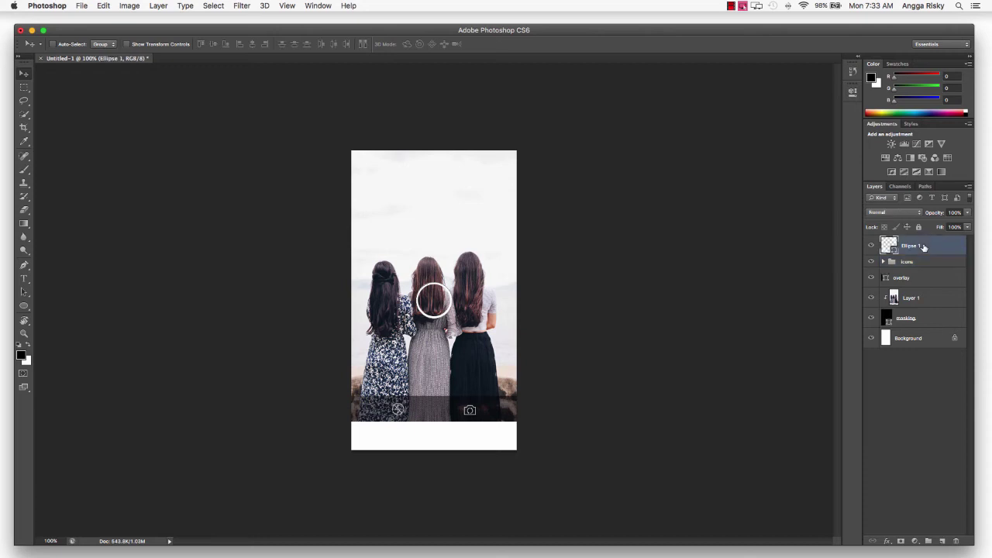
Step: Set the Ellipse 1 ring's opacity to 70%
left_click(953, 213)
type("50")
key("Return")
left_click(952, 213)
type("70")
key("Return")
left_click(948, 265)
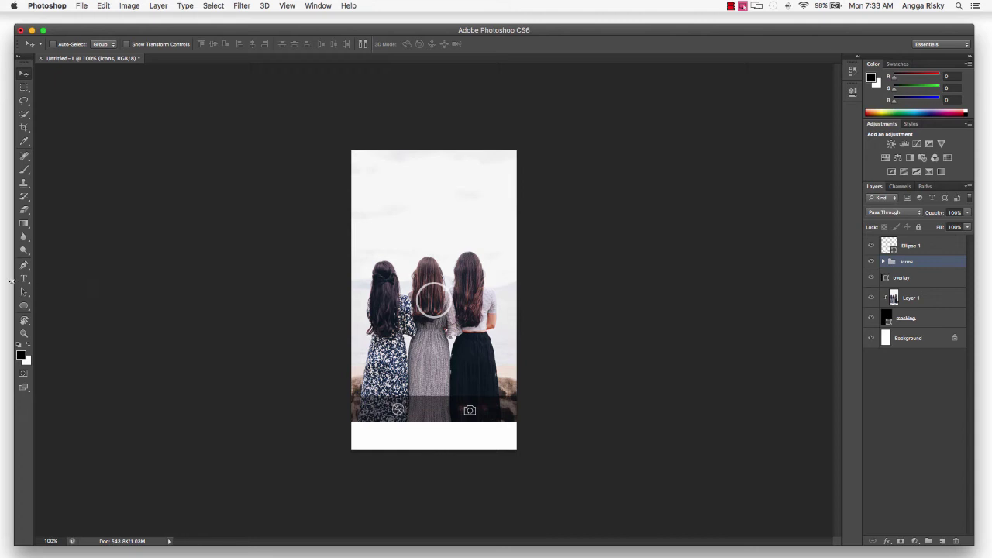
left_click(24, 278)
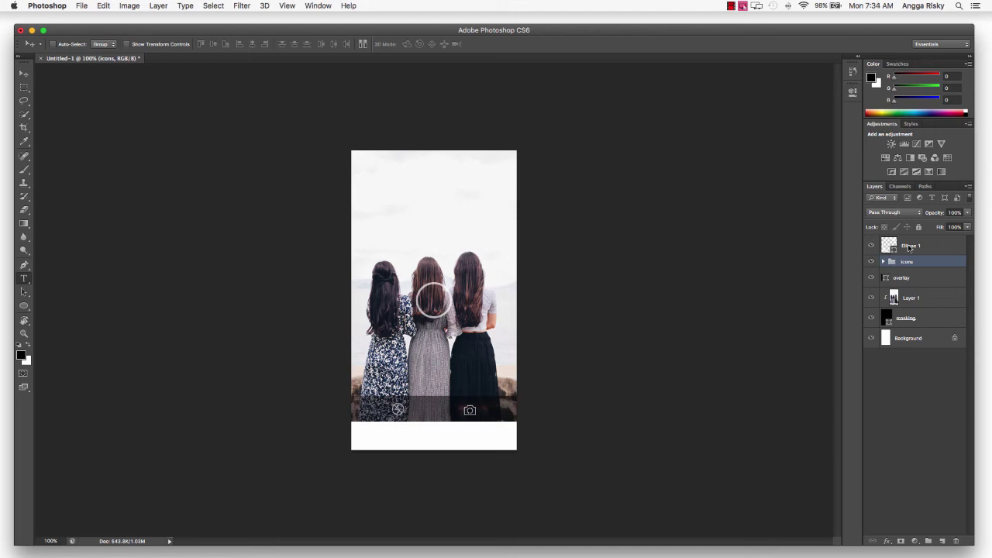
Step: Place a CAMERA text label on the white bottom bar
key("t")
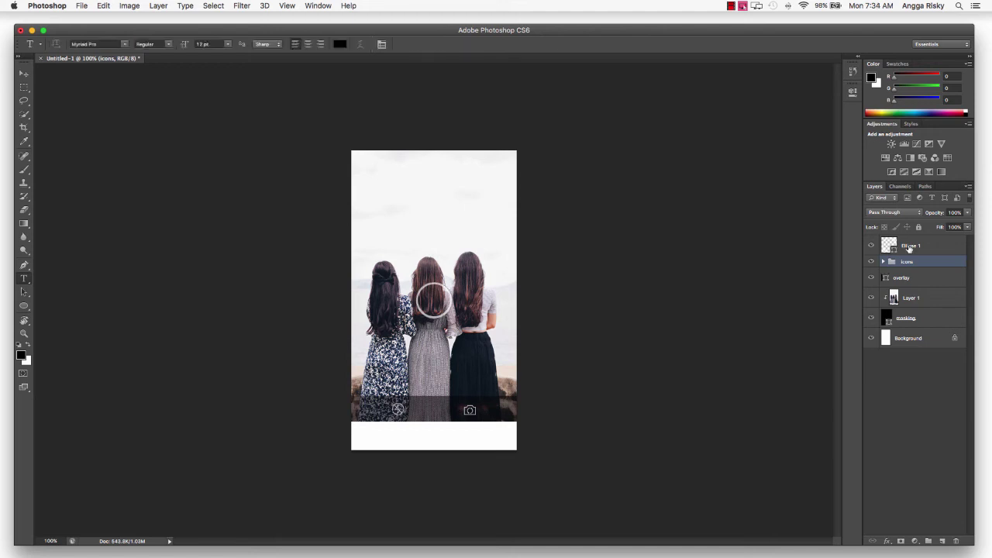
left_click(910, 247)
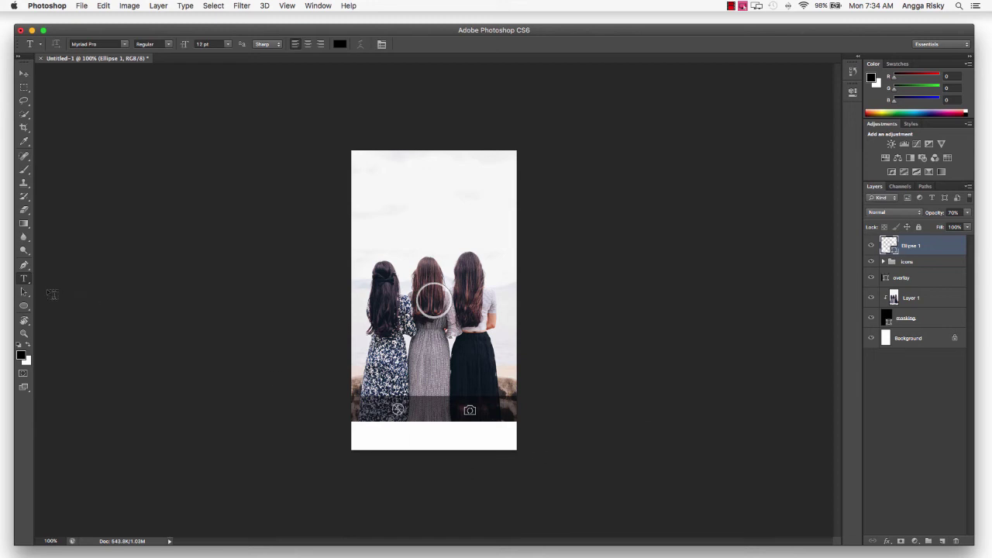
left_click(420, 437)
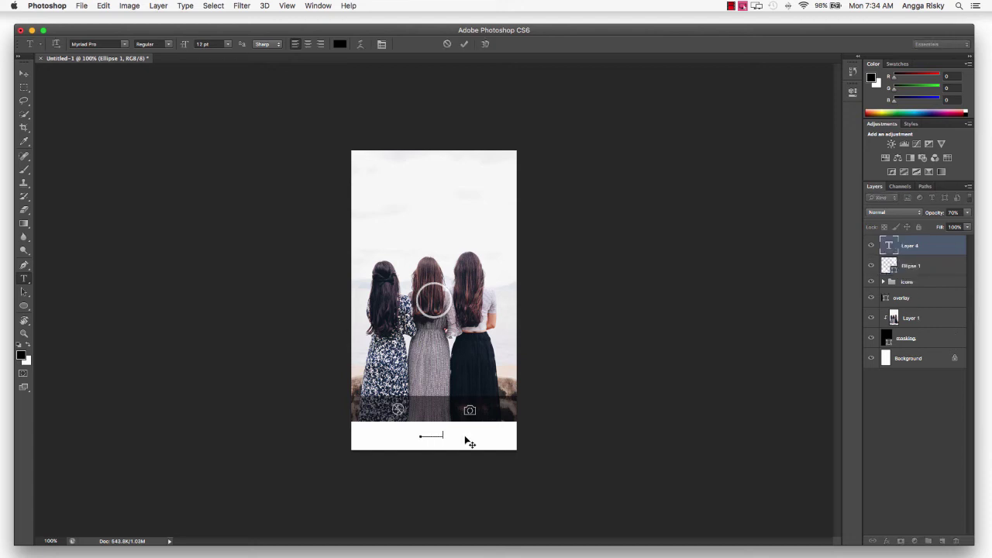
type("CAMERA")
key("super+a")
Step: Style the CAMERA label in Roboto Medium 18 pt and commit it
left_click(115, 44)
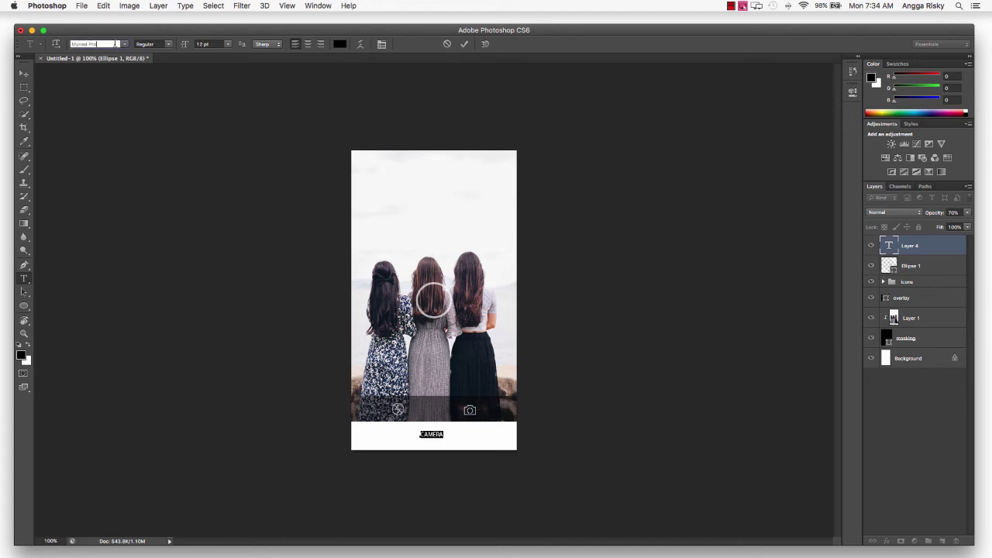
key("super+a")
type("Nunito")
type("Roboto")
key("Return")
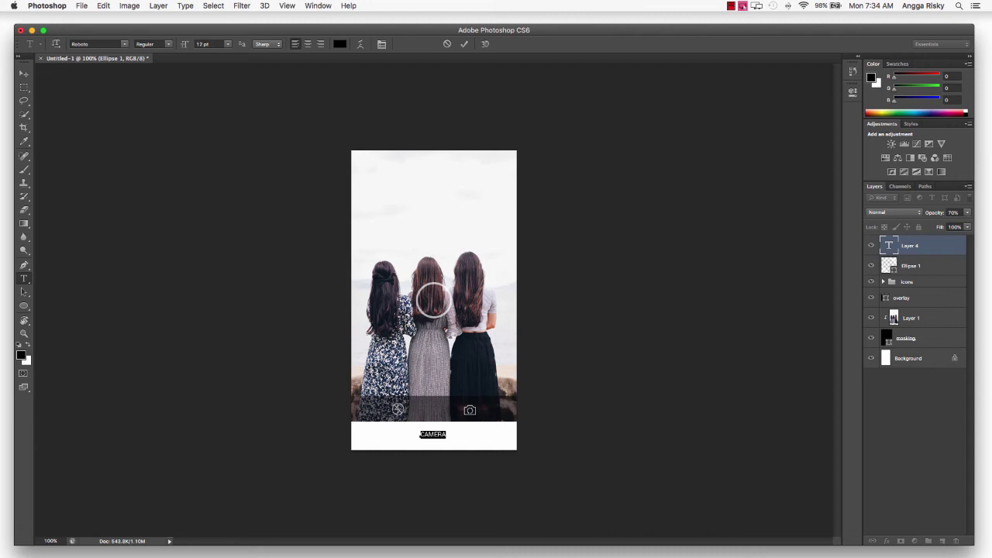
left_click(167, 45)
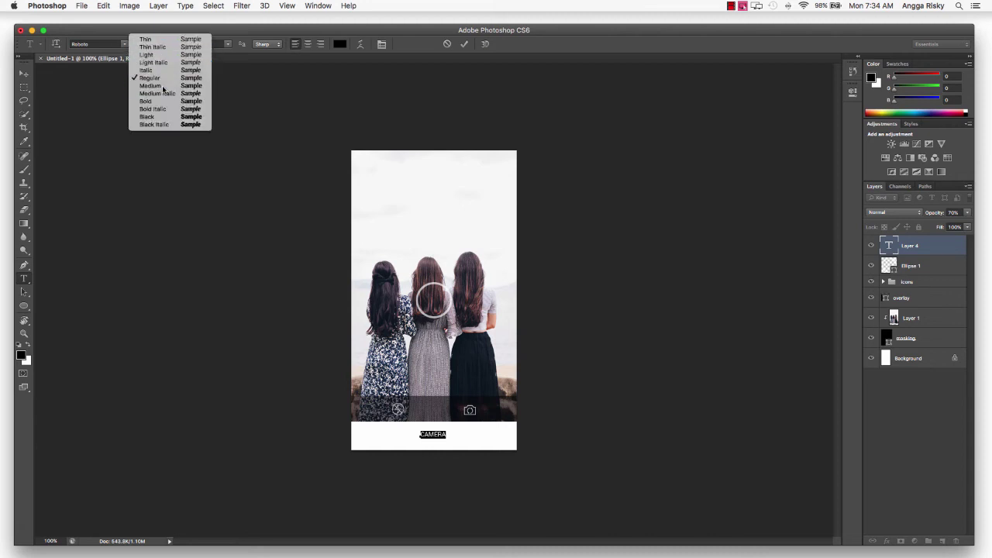
left_click(163, 86)
left_click(229, 45)
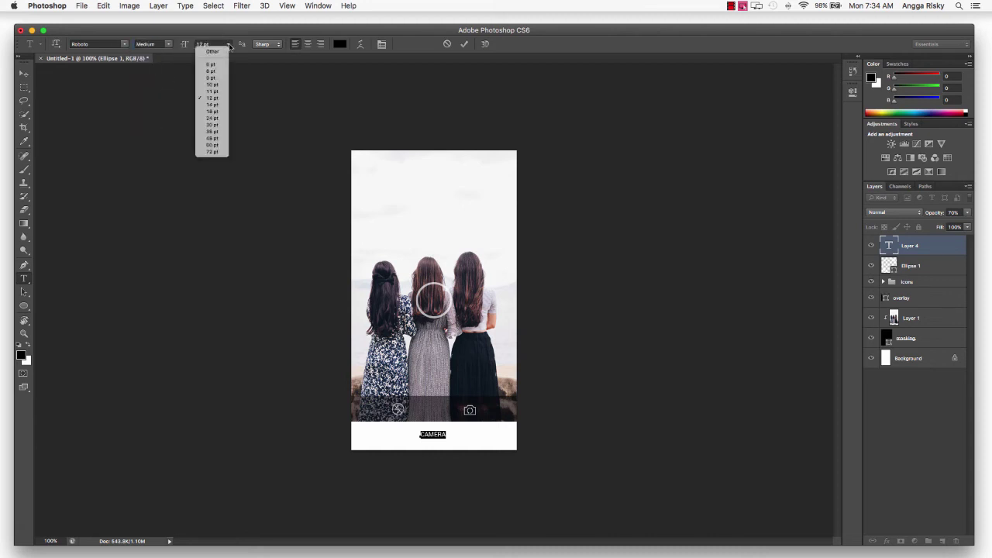
left_click(223, 113)
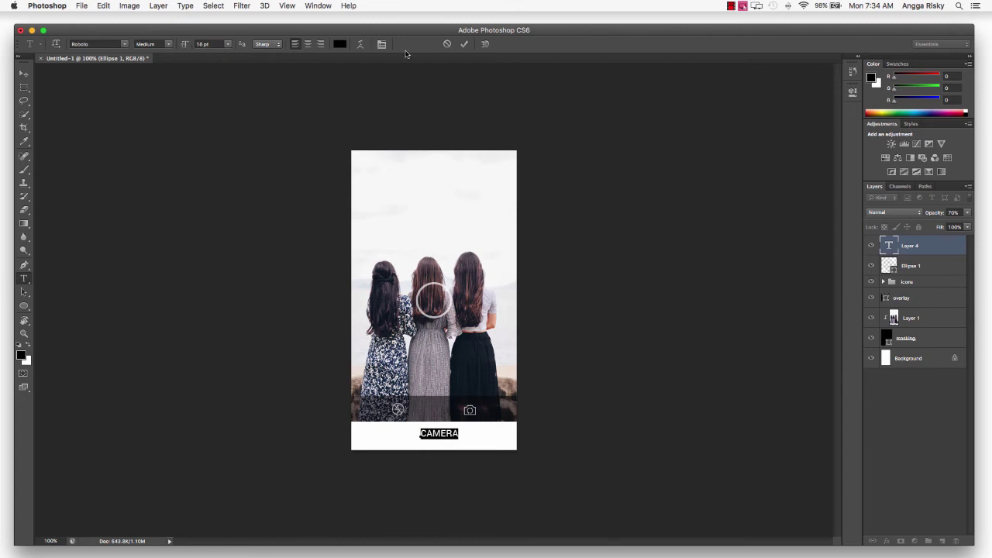
left_click(464, 45)
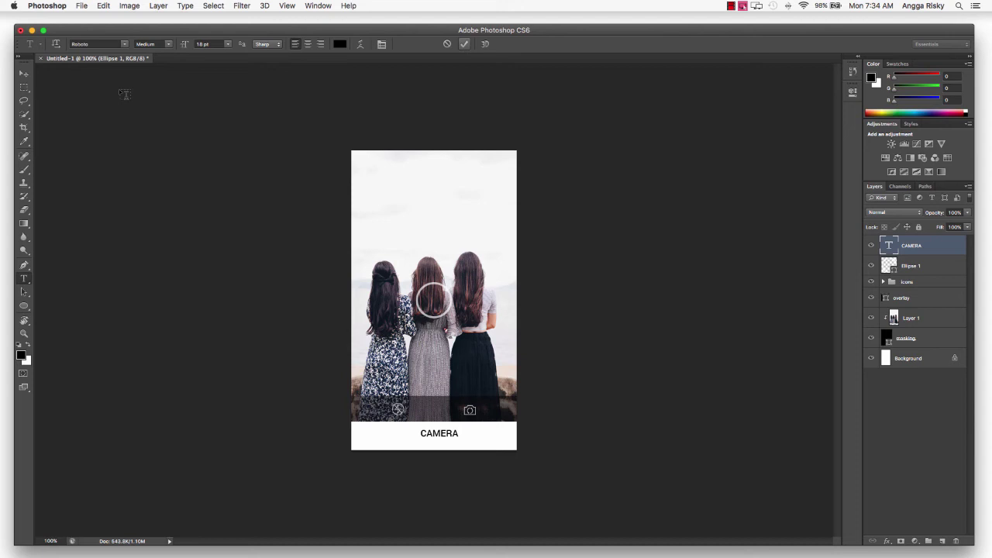
Step: Centre the CAMERA label horizontally on the canvas and nudge it slightly lower
left_click(24, 73)
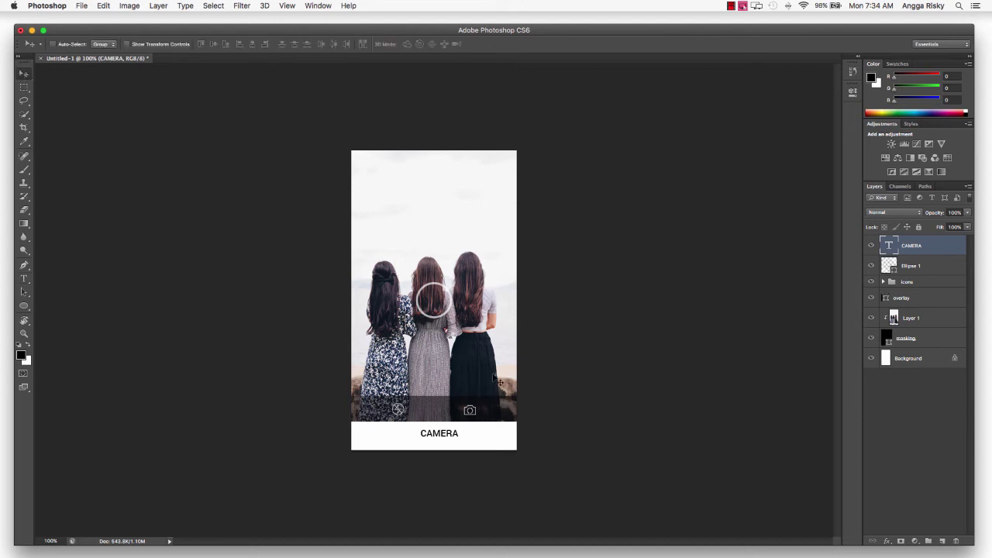
left_click(928, 358, "super")
left_click(252, 45)
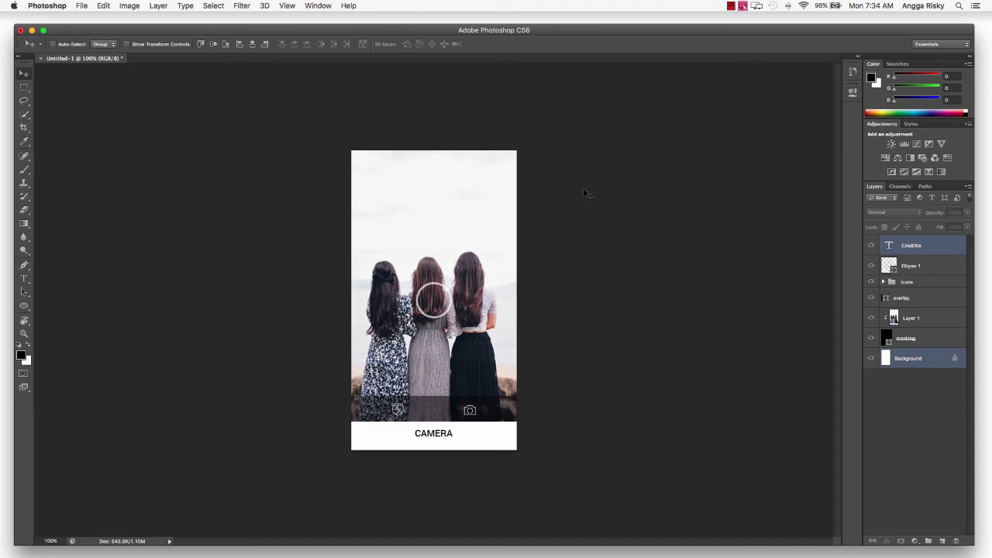
left_click(886, 244)
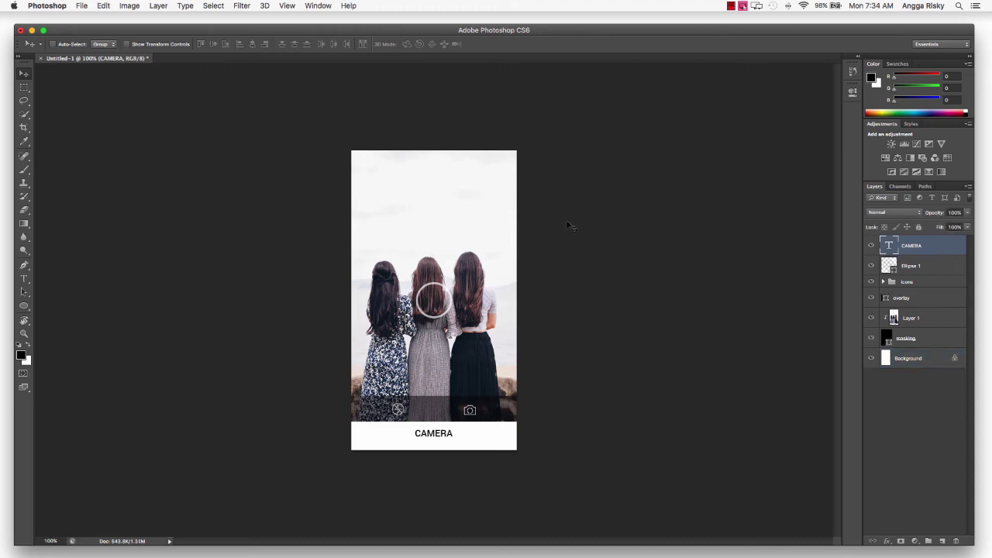
key("Down")
key("Down")
key("Down")
key("Down")
key("Down")
double_click(888, 245)
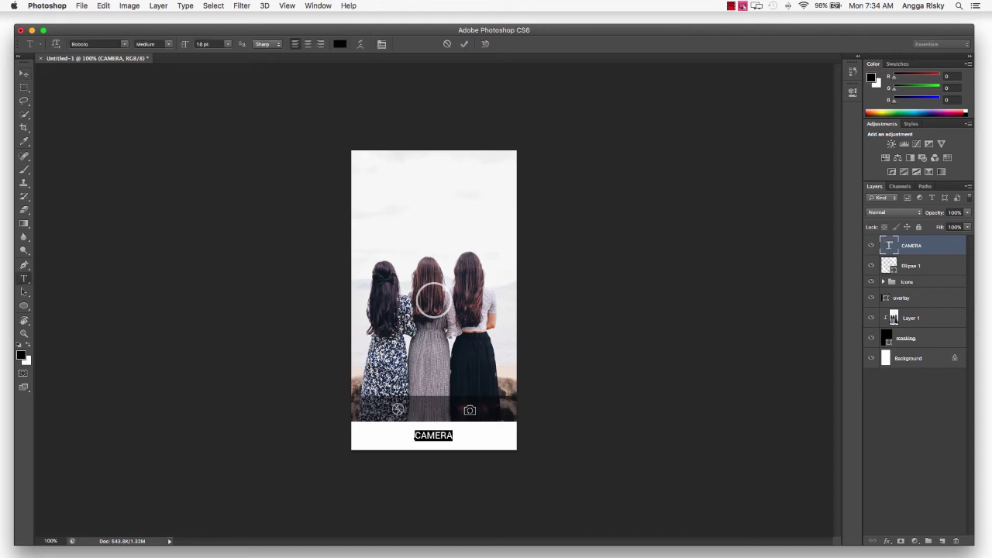
left_click(463, 45)
key("v")
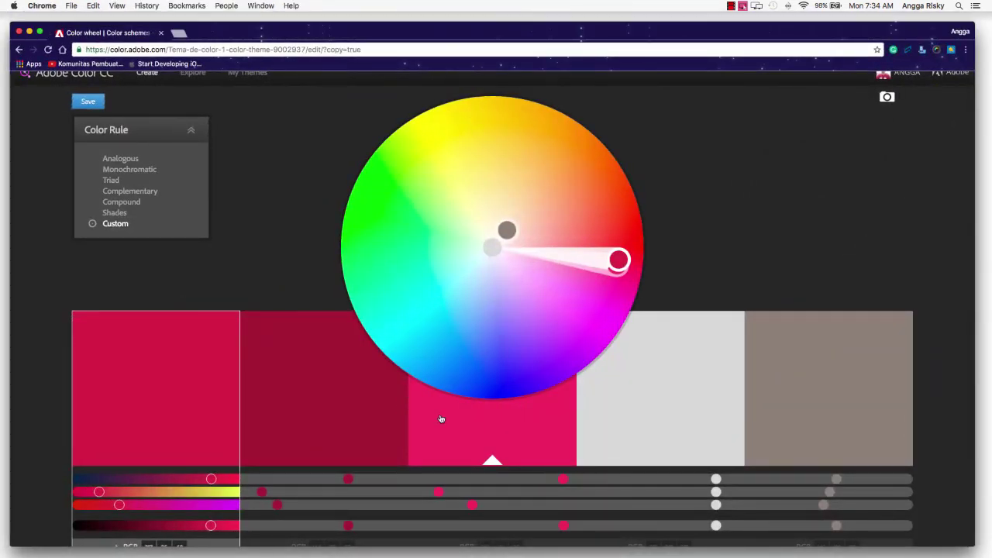
Step: Select the bright pink third swatch in the Adobe Color theme to read hex F2295F
scroll(441, 419, "down", 3)
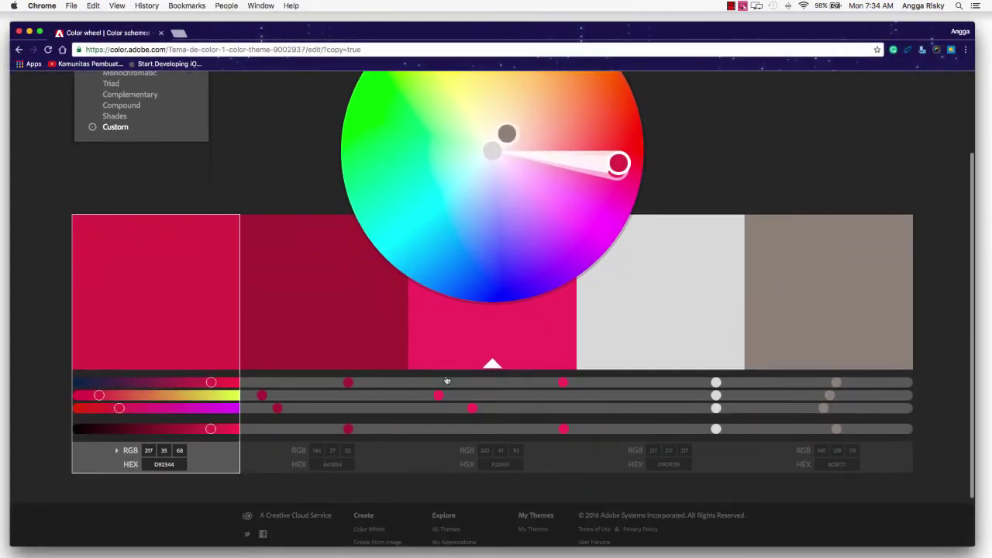
left_click(449, 351)
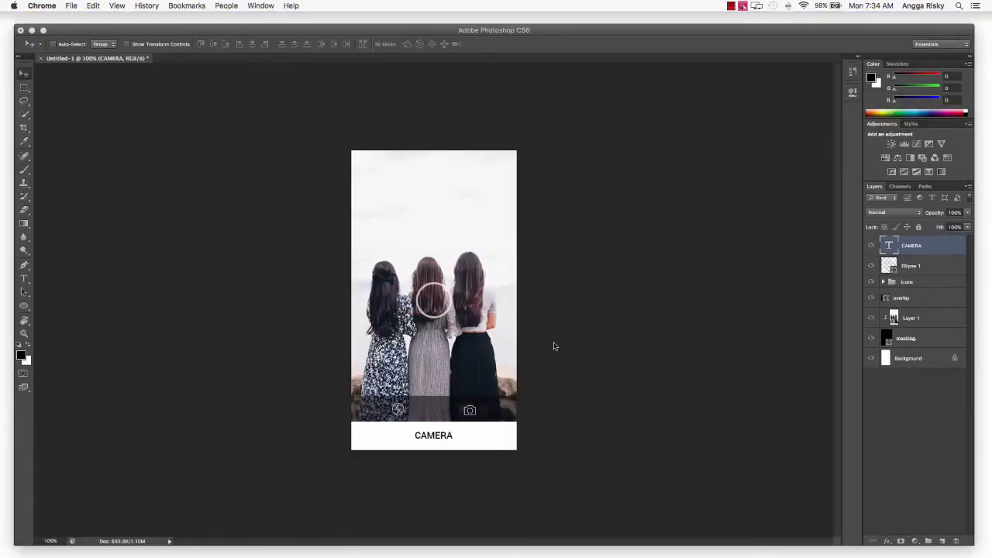
Step: Recolour the CAMERA label text from black to pink F2295F (RGB 242 41 95)
left_click(896, 246)
key("v")
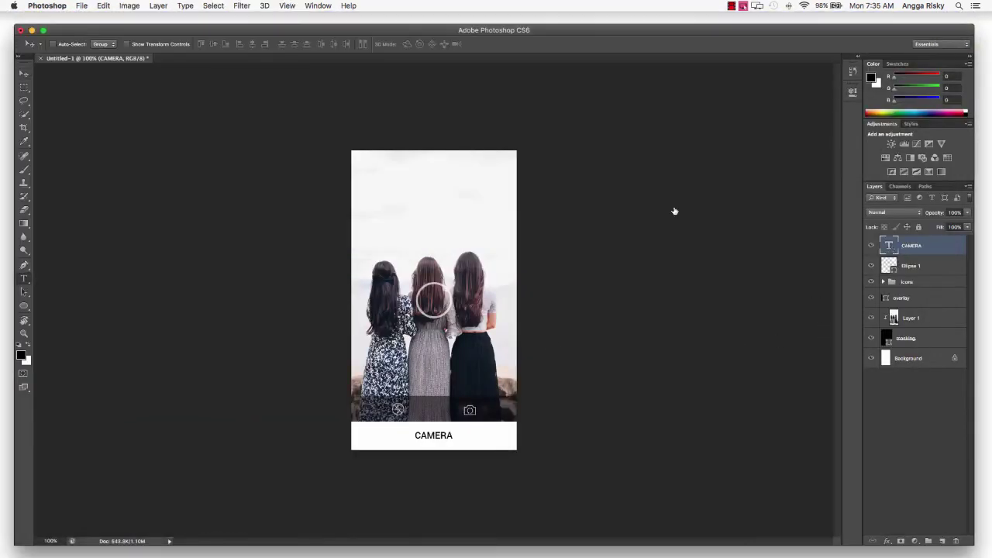
key("t")
key("Return")
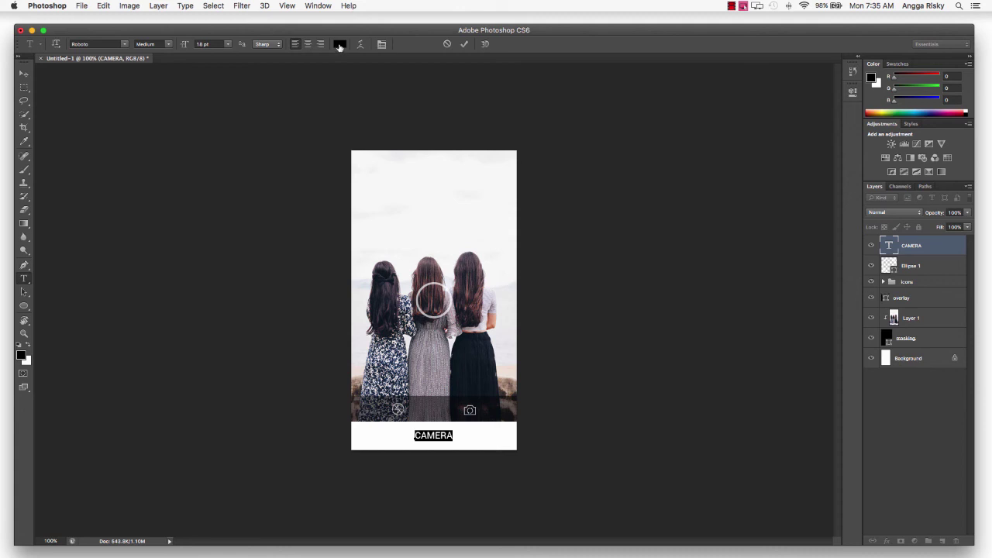
left_click_drag(245, 182, 498, 189)
key("cmd+v")
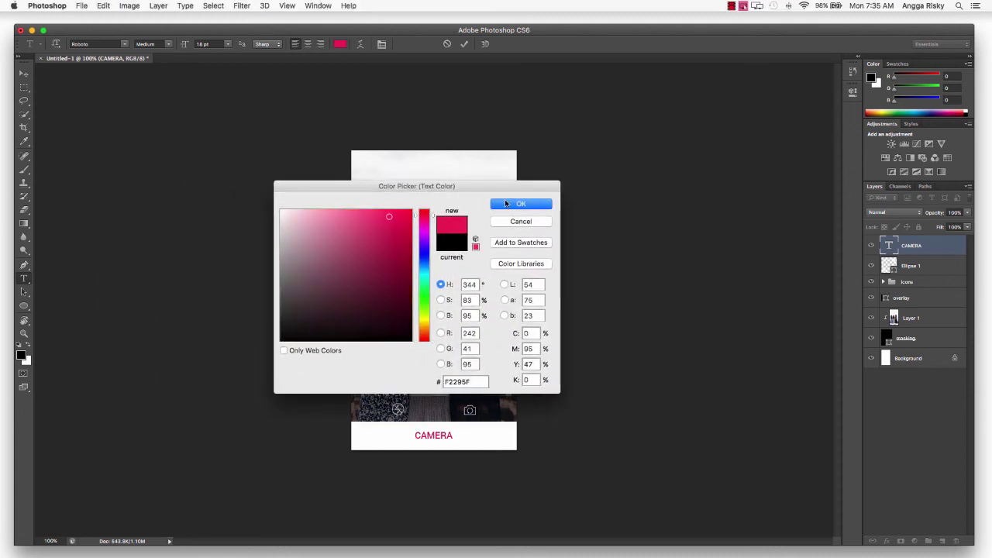
left_click(502, 205)
left_click(464, 44)
key("v")
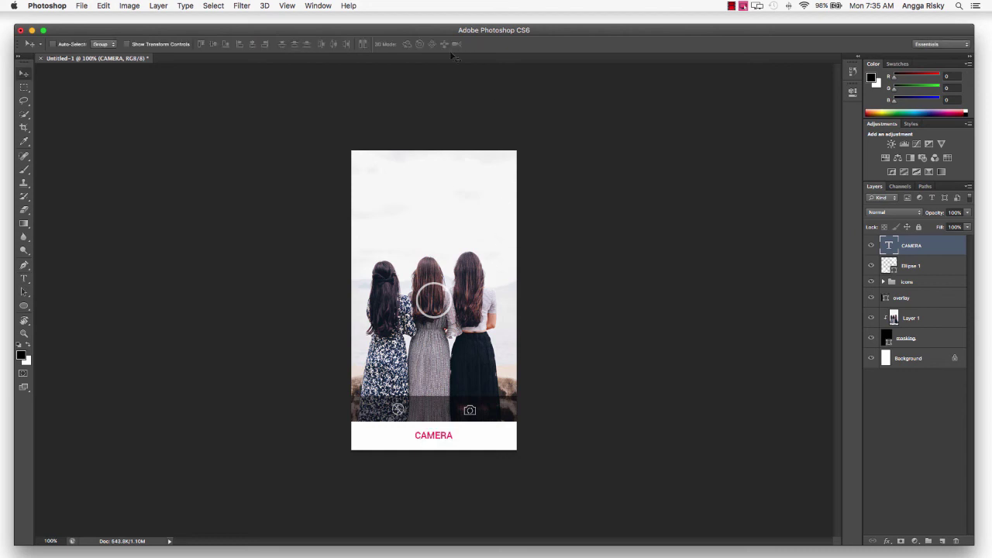
Step: Duplicate the CAMERA text layer and nudge the copy to the right
right_click(918, 246)
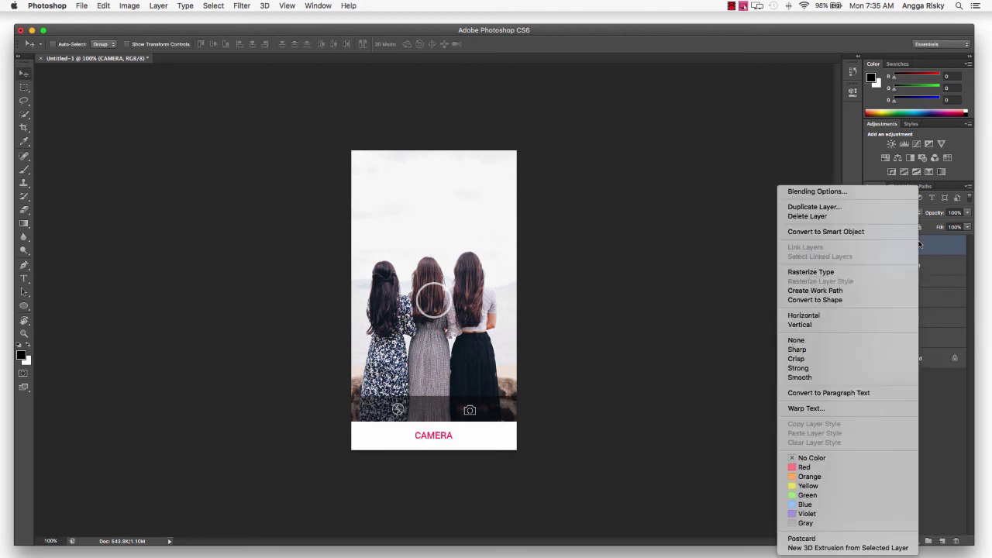
left_click(849, 209)
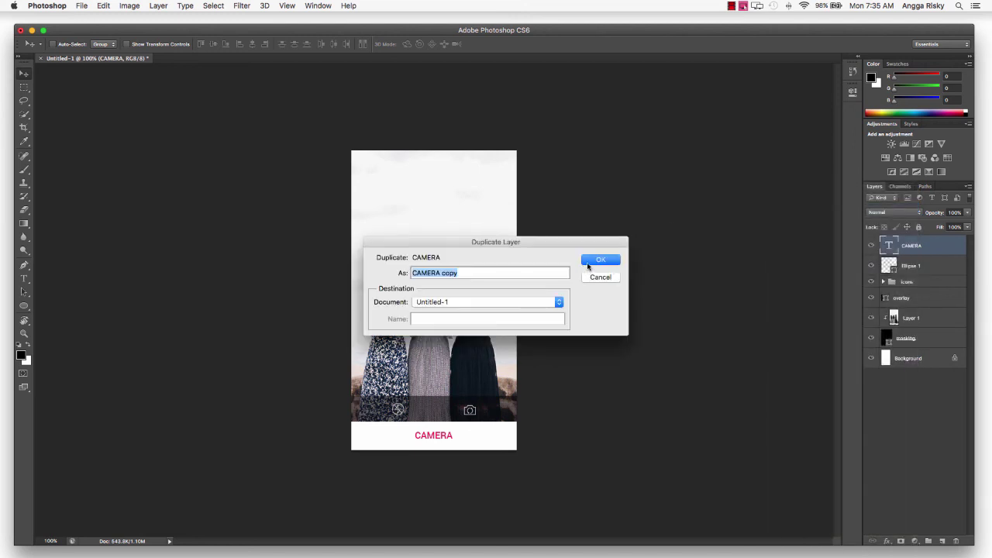
left_click(596, 261)
key("shift+Right")
key("shift+Right")
key("shift+Right")
key("shift+Right")
key("shift+Right")
key("shift+Right")
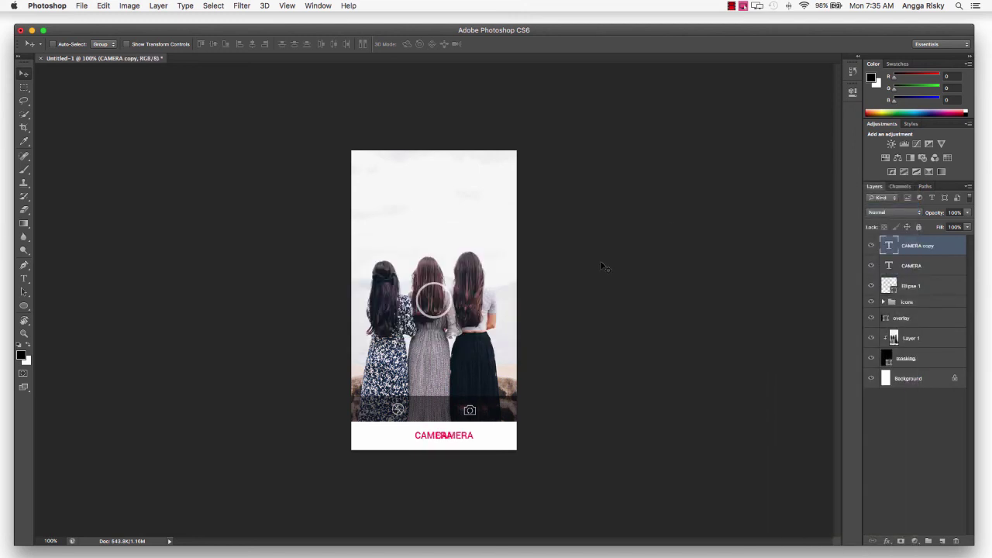
key("Right")
key("Right")
key("Right")
key("Right")
key("Right")
key("Right")
key("Right")
Step: Shrink the copied label to 14 pt and retype it as DRAFT
left_click(24, 279)
left_click(228, 44)
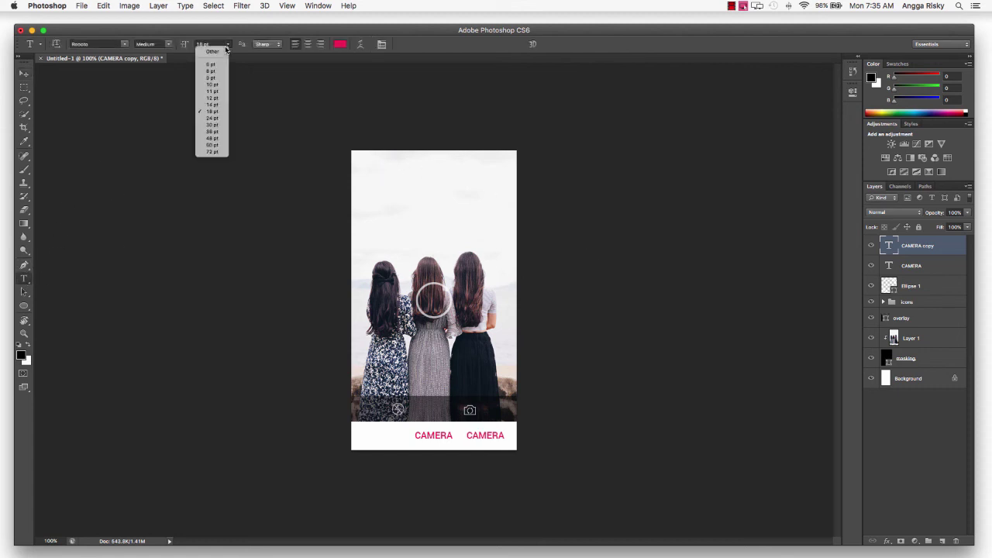
left_click(212, 104)
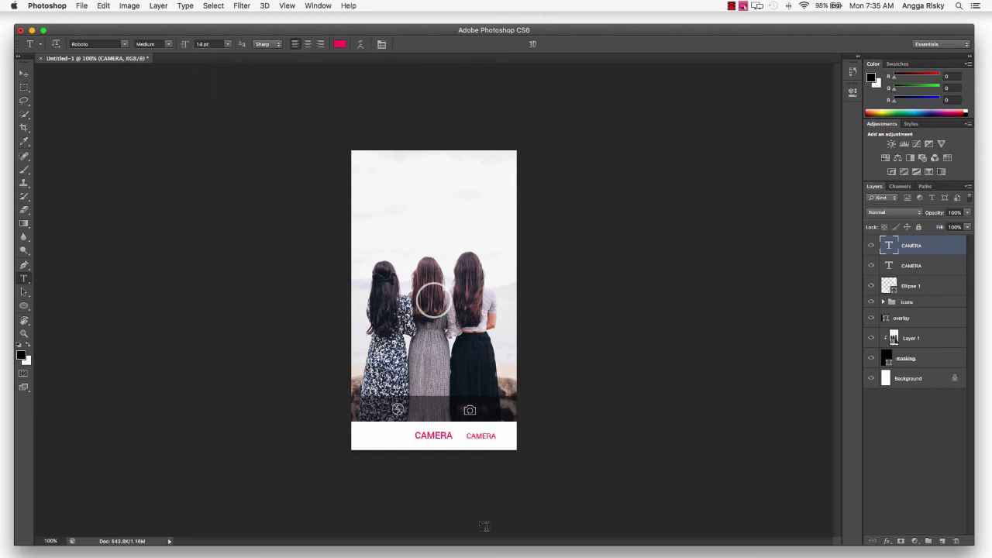
left_click(479, 436)
double_click(479, 435)
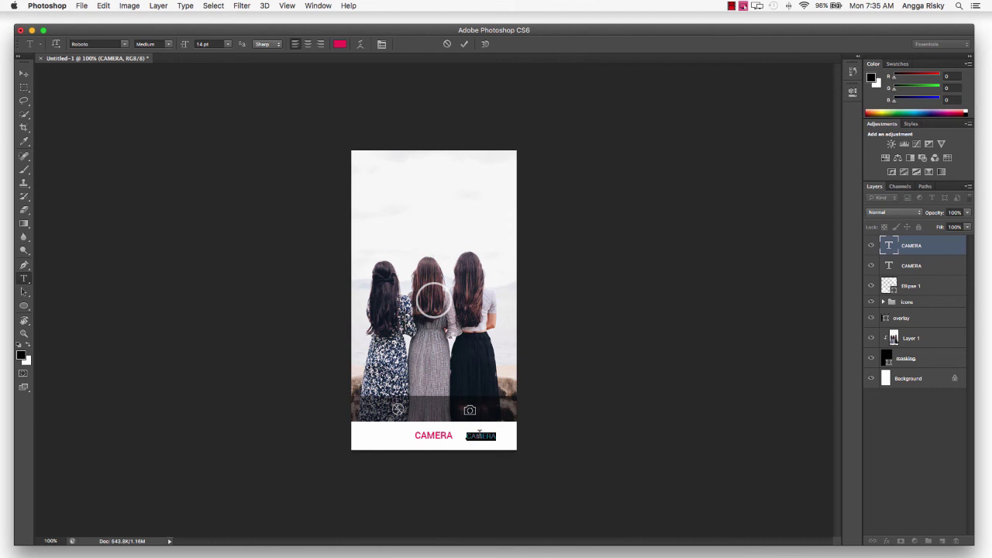
type("DRAG")
type("T")
left_click(463, 43)
Step: Nudge DRAFT slightly right and colour its text a pale near-white grey
left_click(21, 74)
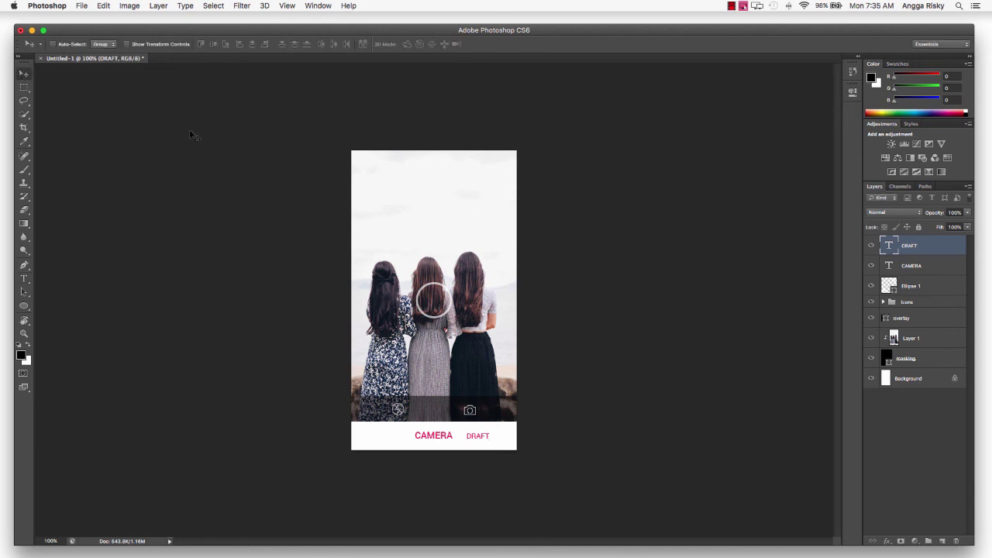
key("Right")
key("Right")
key("Right")
key("Right")
key("Right")
key("Right")
key("Right")
key("Right")
key("Right")
key("Right")
key("Right")
key("Right")
double_click(889, 245)
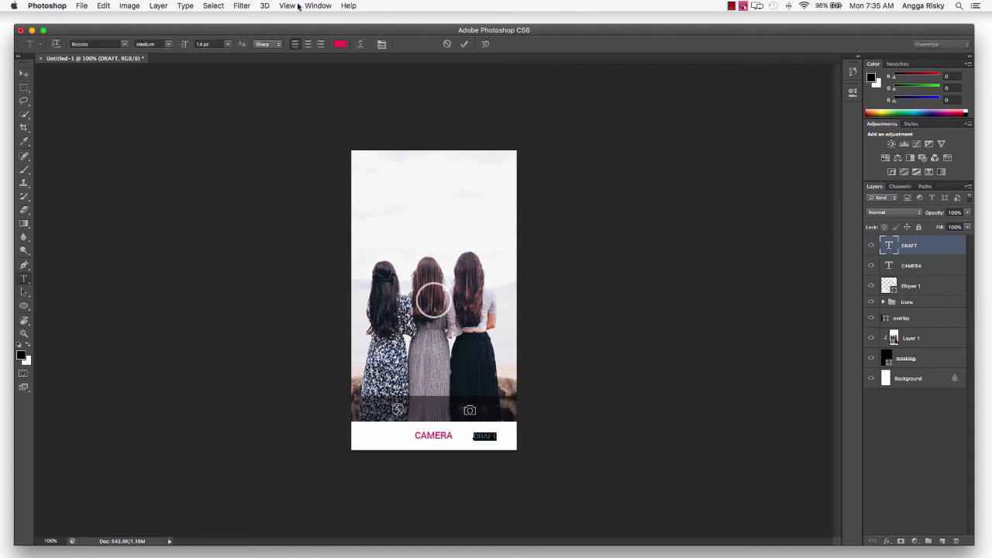
left_click(340, 43)
mouse_move(355, 230)
left_mouse_down()
mouse_move(317, 234)
mouse_move(261, 214)
mouse_move(281, 217)
mouse_move(268, 231)
mouse_move(281, 233)
left_mouse_up()
left_click(521, 204)
left_click(25, 72)
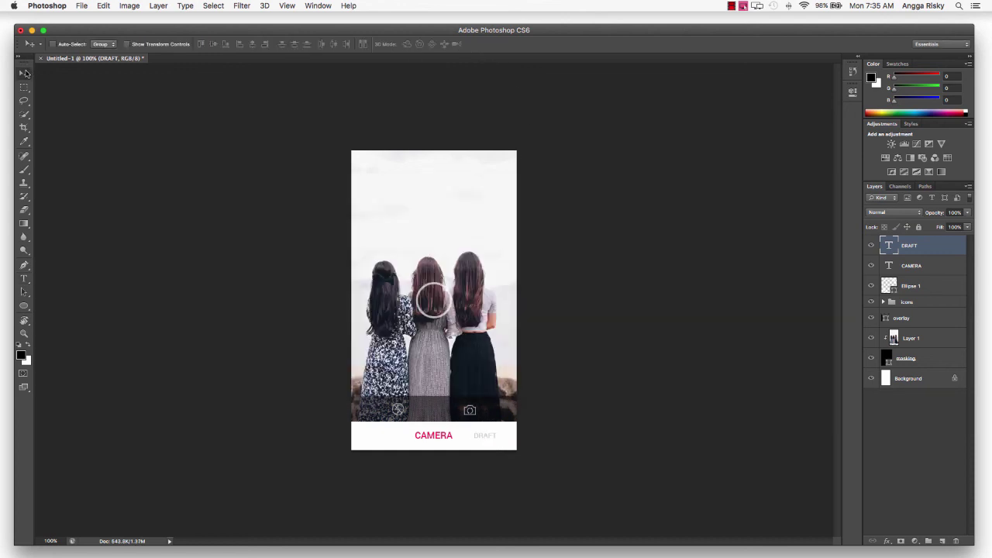
Step: Duplicate the DRAFT layer and drag the copy to the bar's left side
right_click(921, 246)
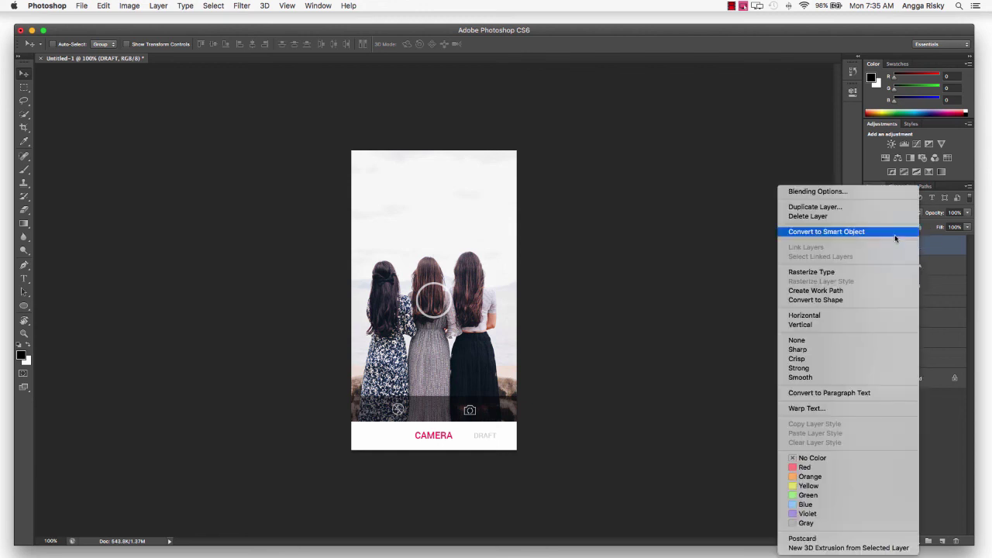
left_click(879, 207)
left_click(601, 260)
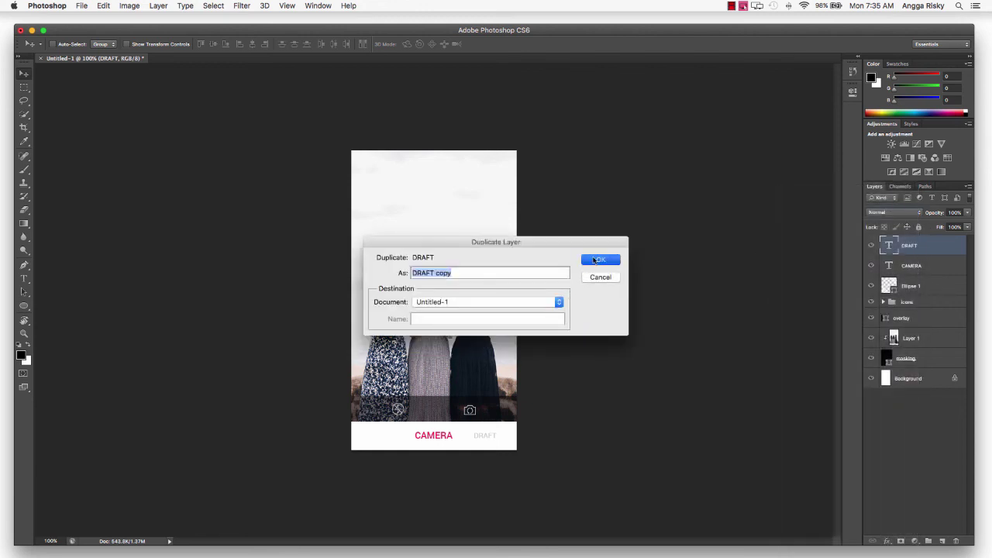
left_click_drag(479, 435, 380, 437)
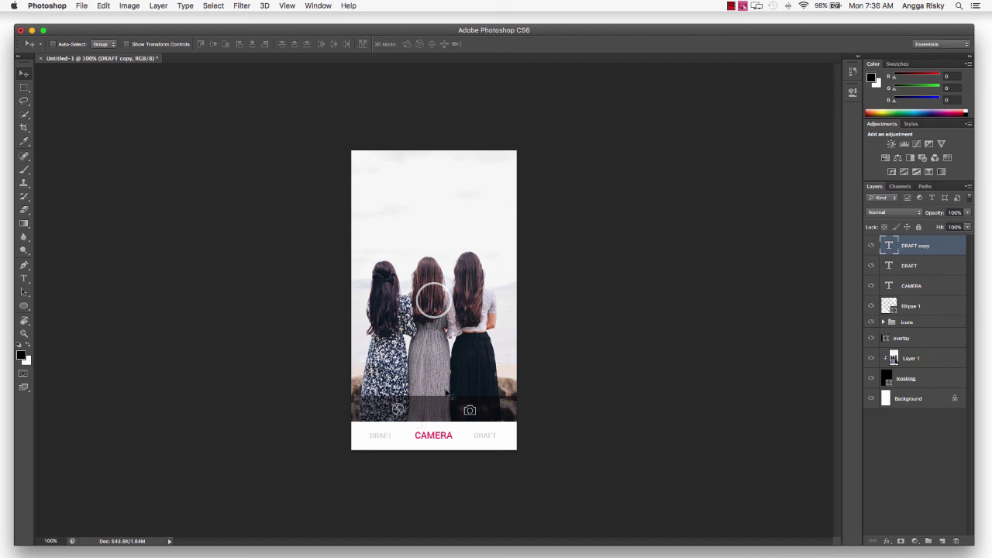
Step: Replace the copied DRAFT text with LIBRARY and commit it
left_click(24, 279)
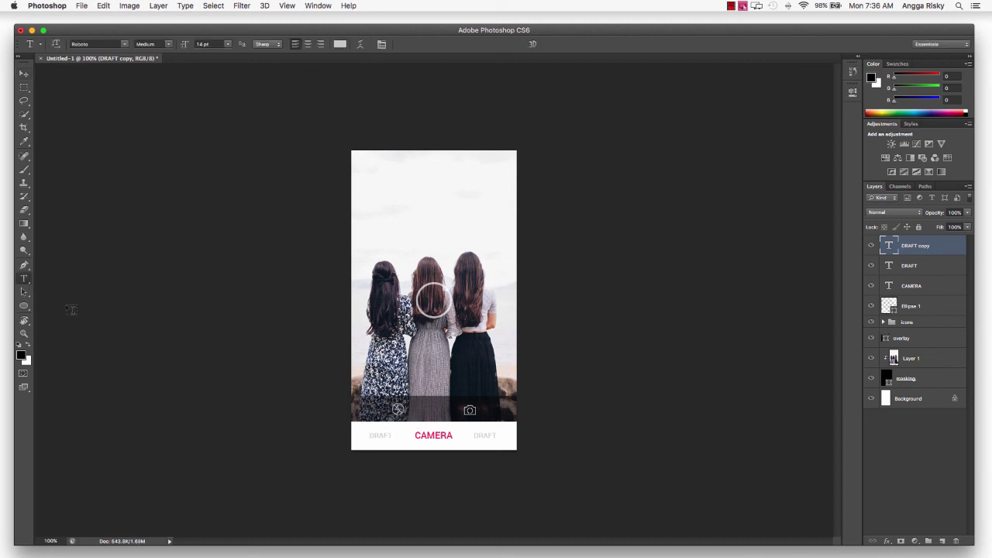
double_click(380, 435)
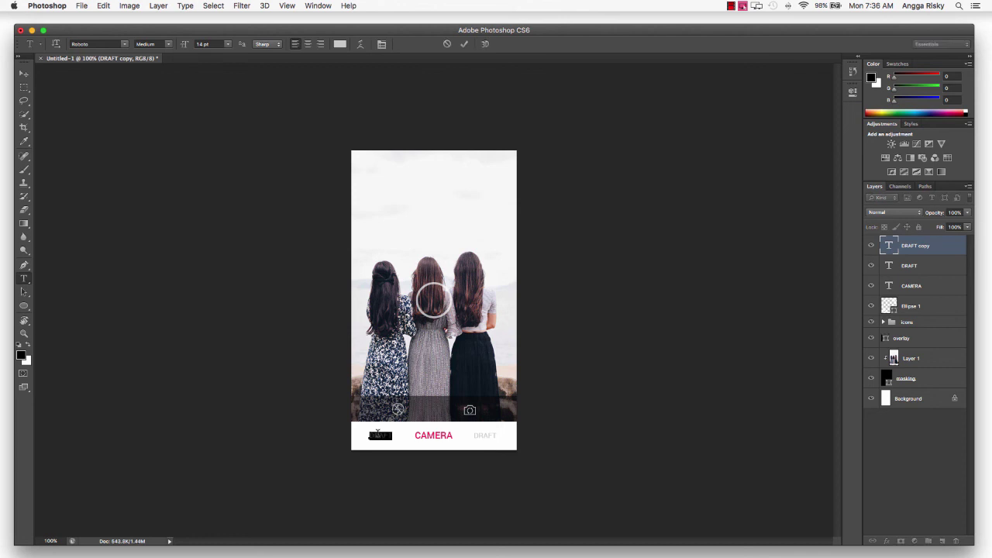
key("BackSpace")
type("LIBRARY")
left_click(464, 43)
left_click(23, 74)
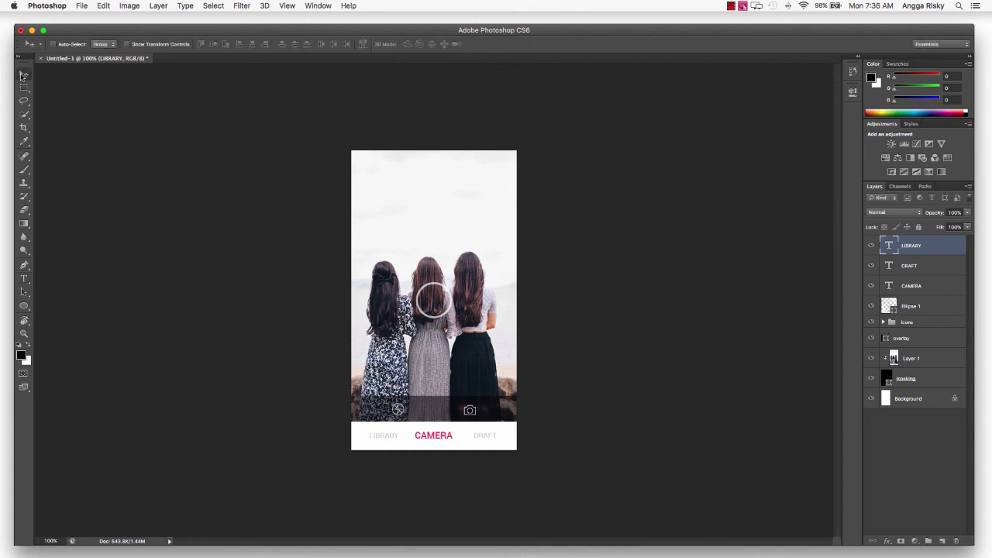